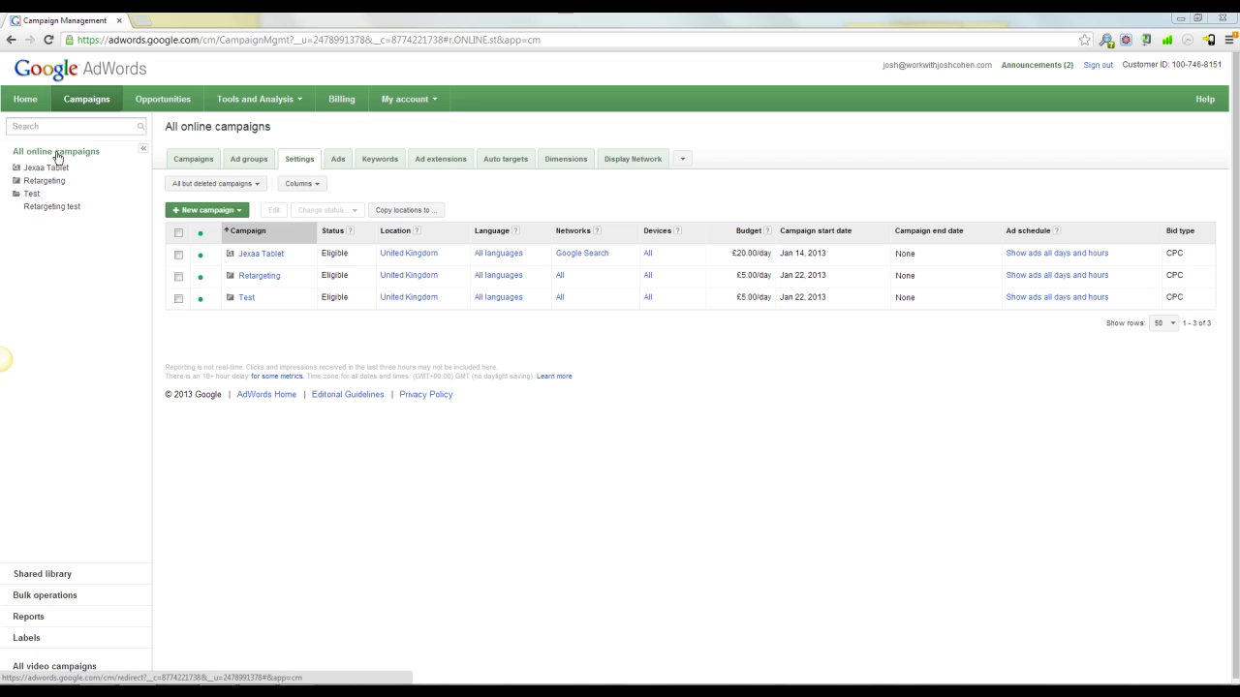
- Start a new remarketing list from the shared library's audiences
click(43, 575)
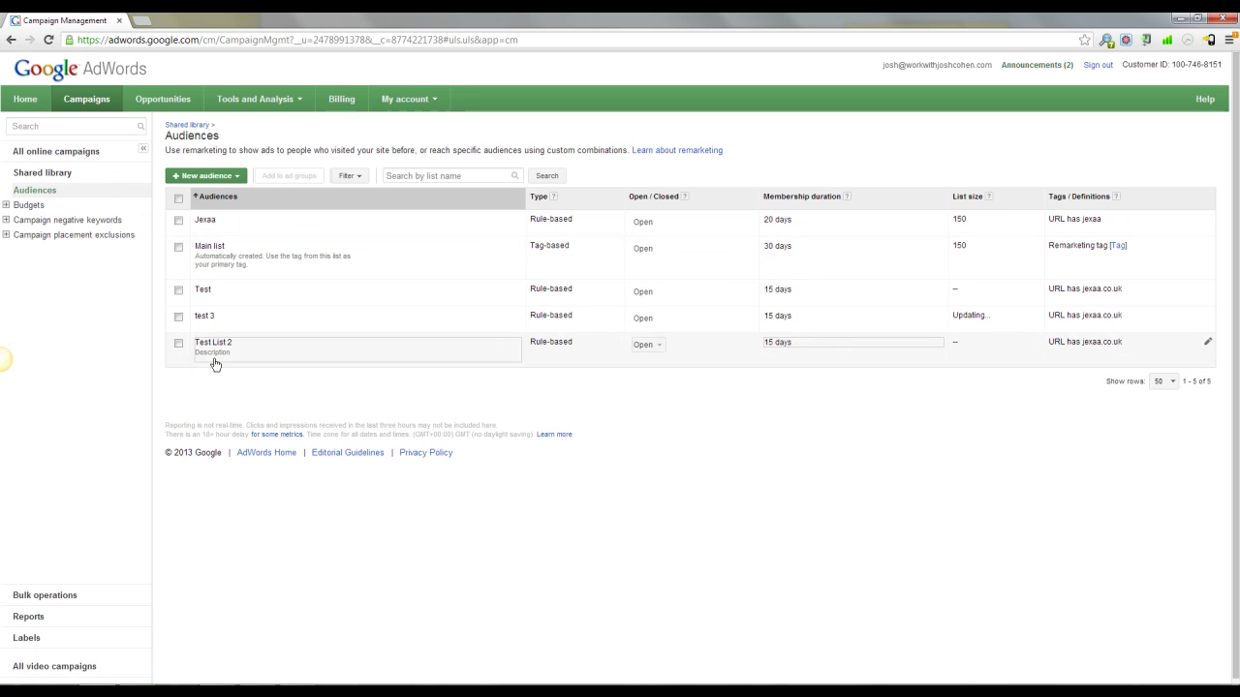
click(199, 176)
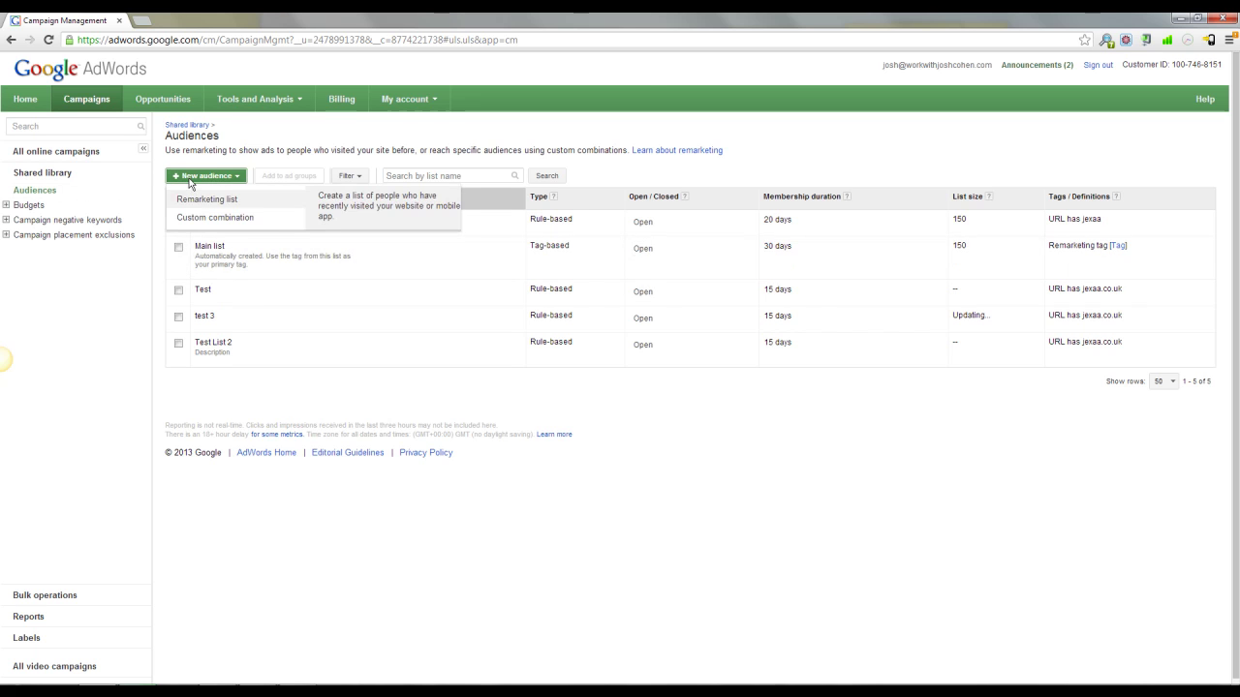
click(204, 199)
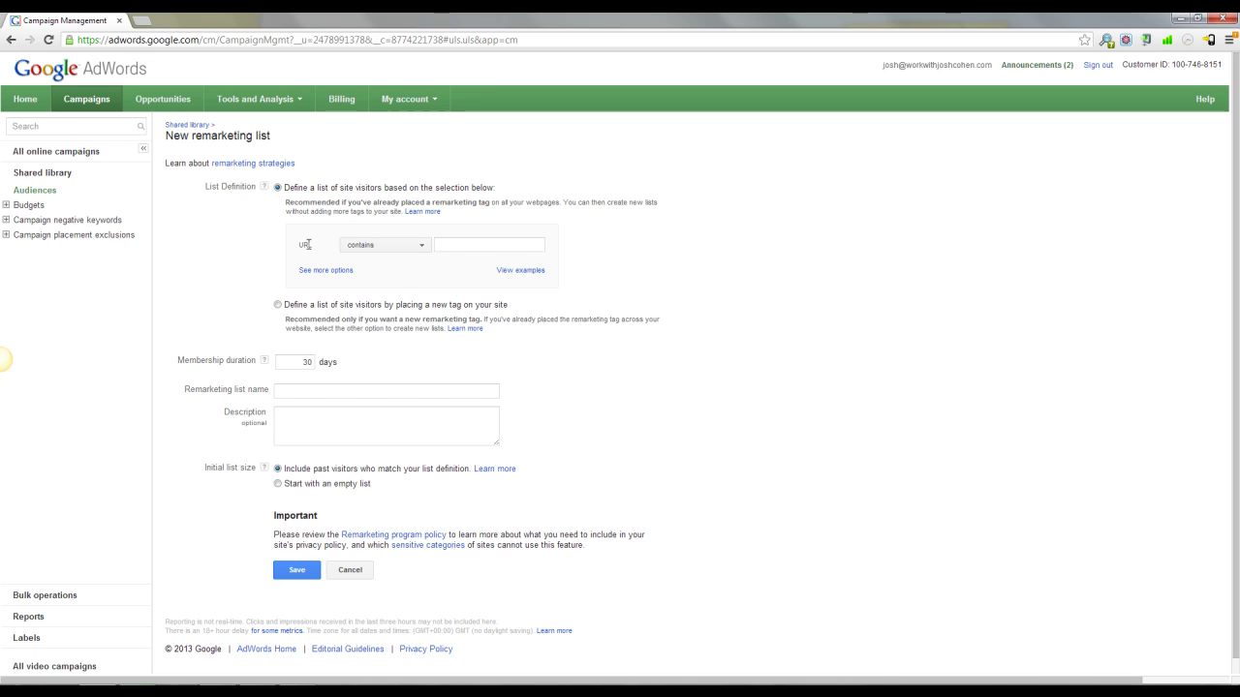
- Define the list rule as visitors whose URL contains jexaa.co.uk, keeping the contains match type
click(537, 245)
text(jexaa.co.uk)
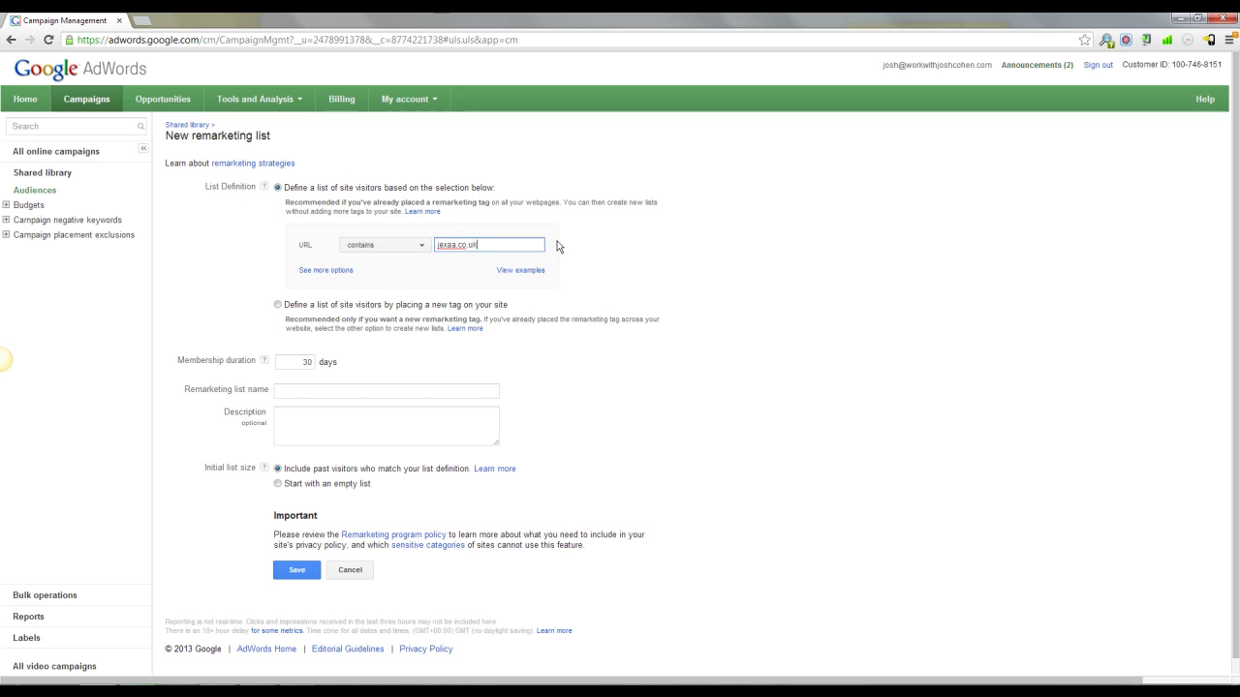
click(584, 247)
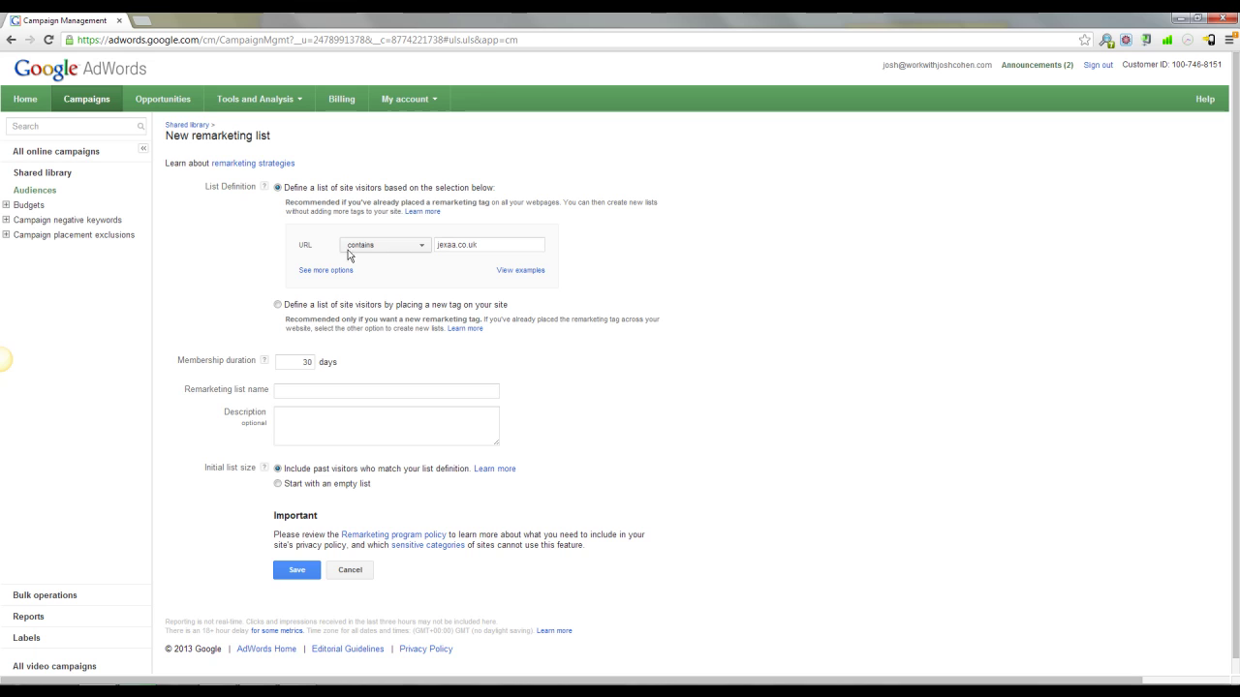
click(492, 246)
double_click(492, 246)
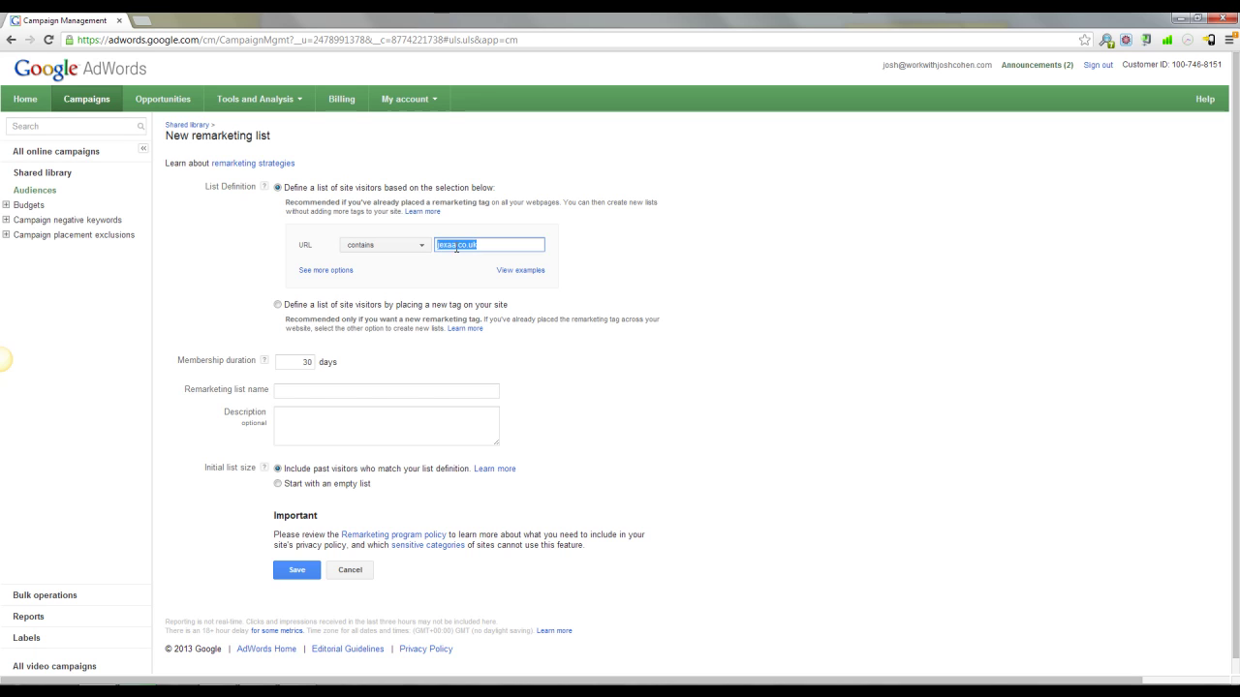
click(492, 246)
click(384, 249)
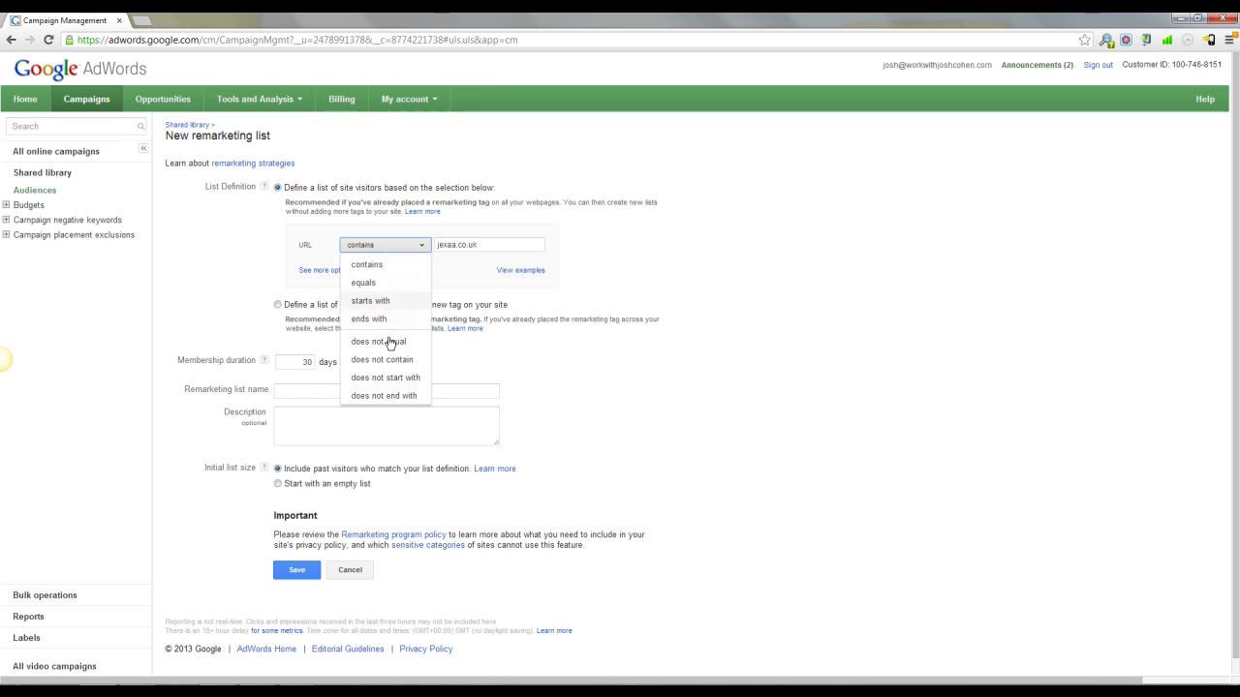
click(736, 279)
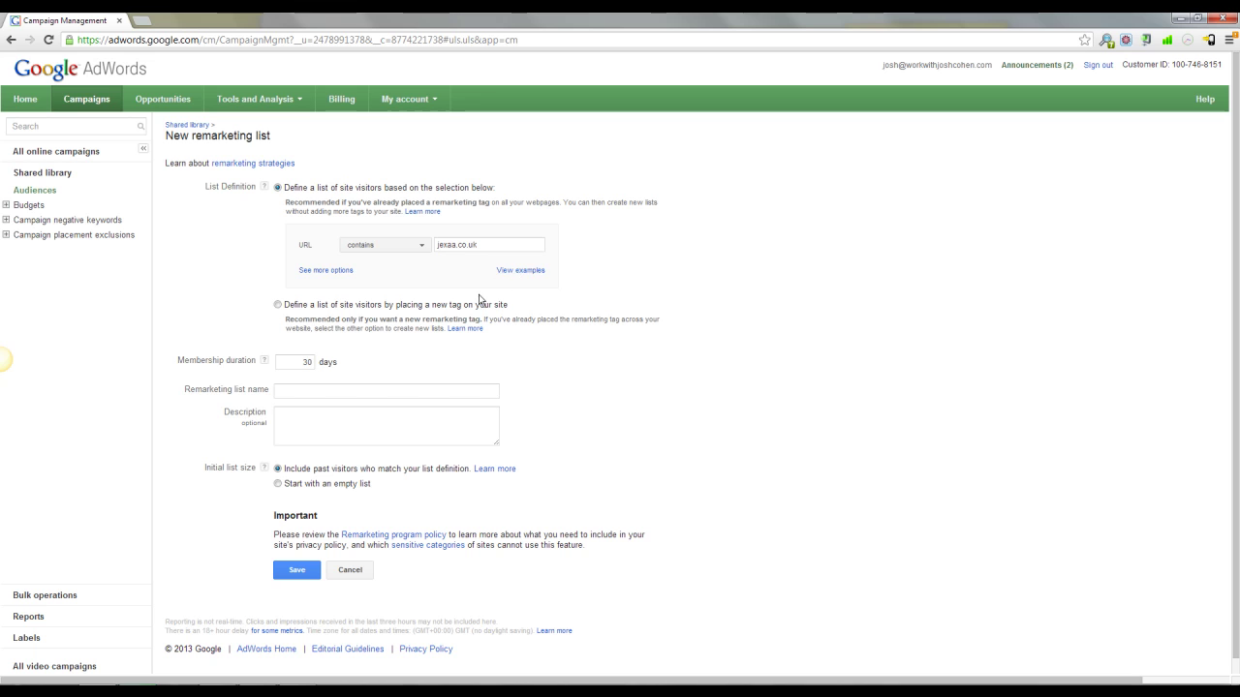
double_click(302, 362)
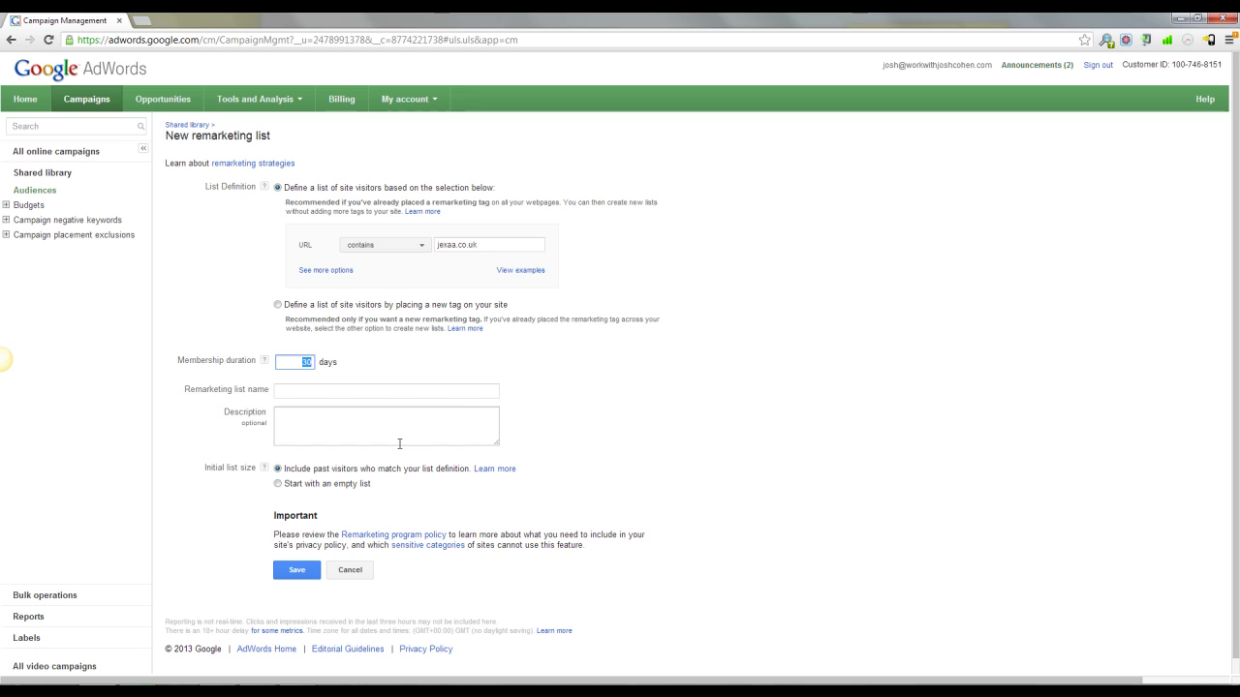
- Set the membership duration to 15 days and name the list Test 4
text(15)
click(397, 353)
double_click(302, 362)
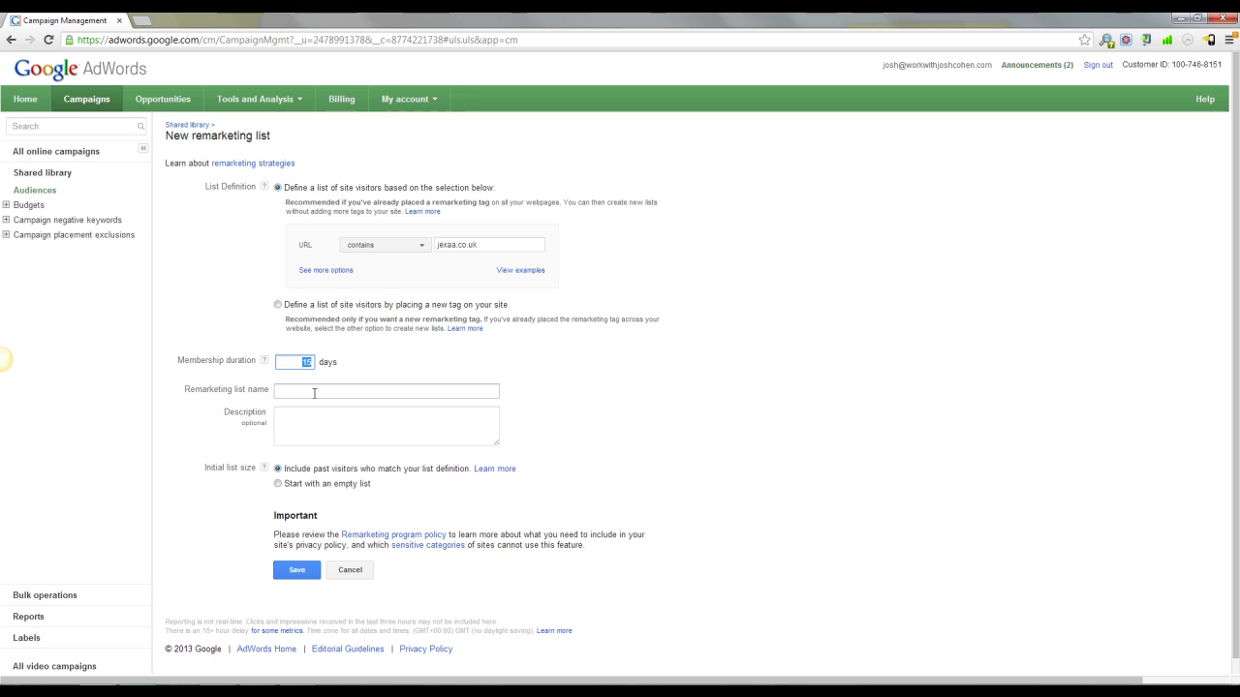
click(38, 83)
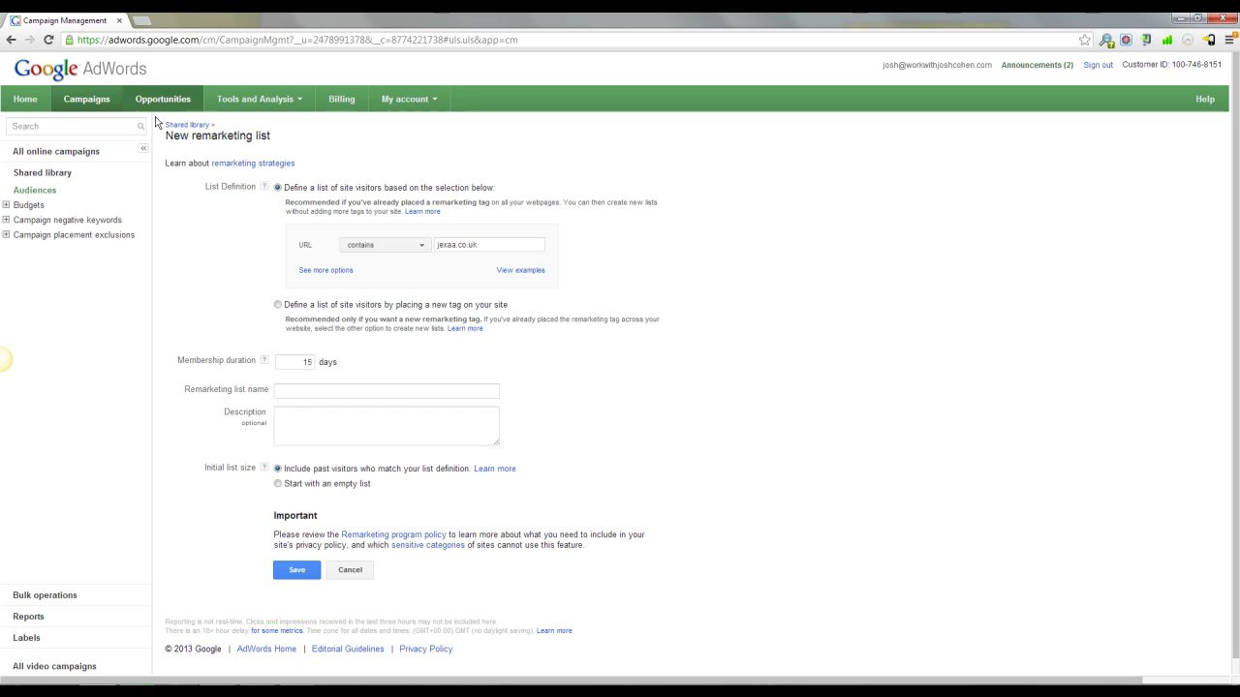
click(358, 391)
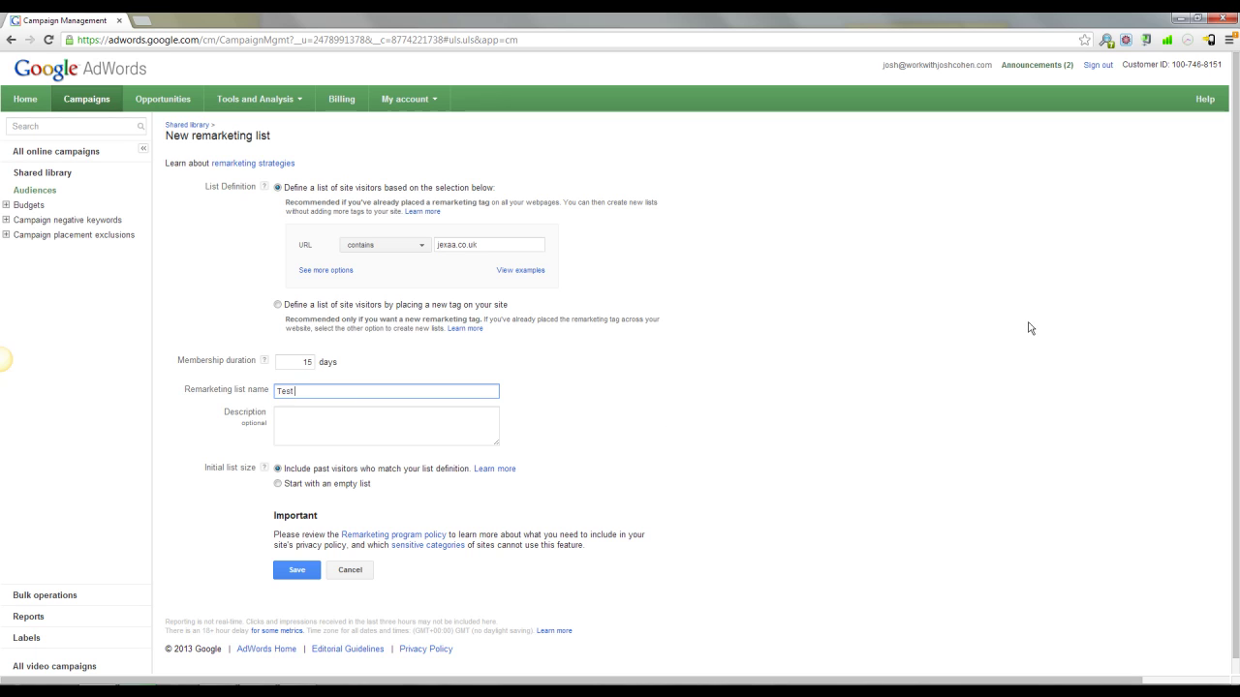
key(Tab)
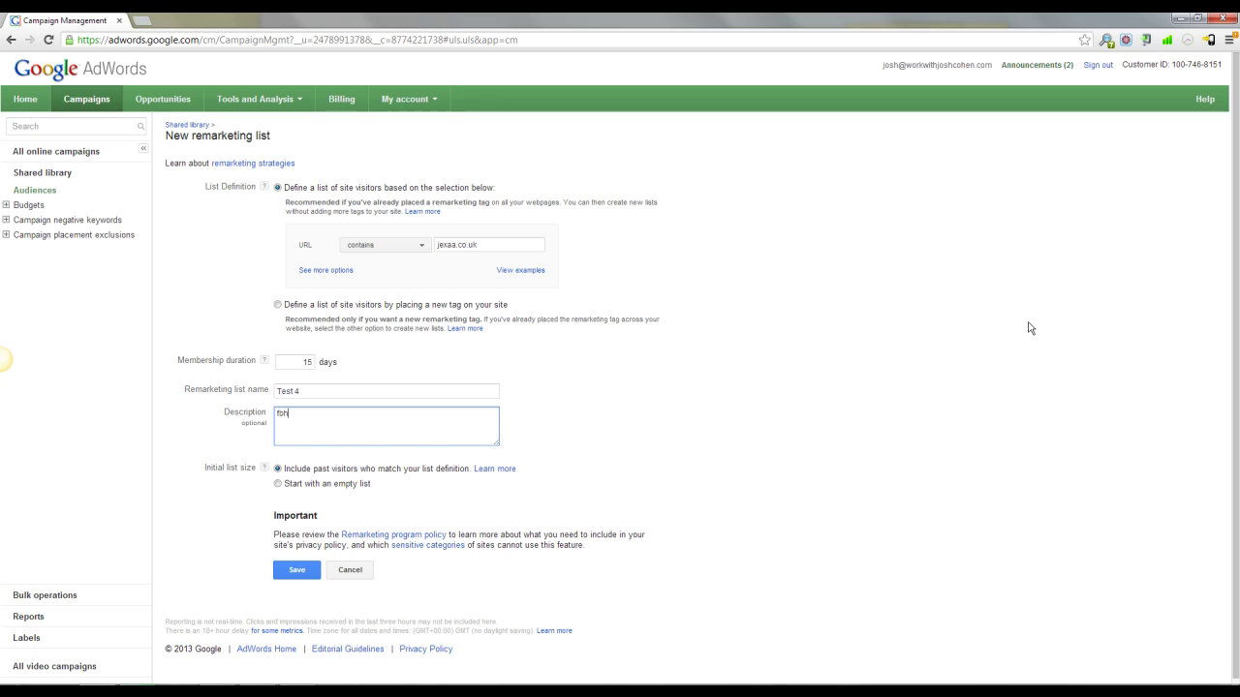
- Make the list start empty, then cancel it without saving
click(278, 484)
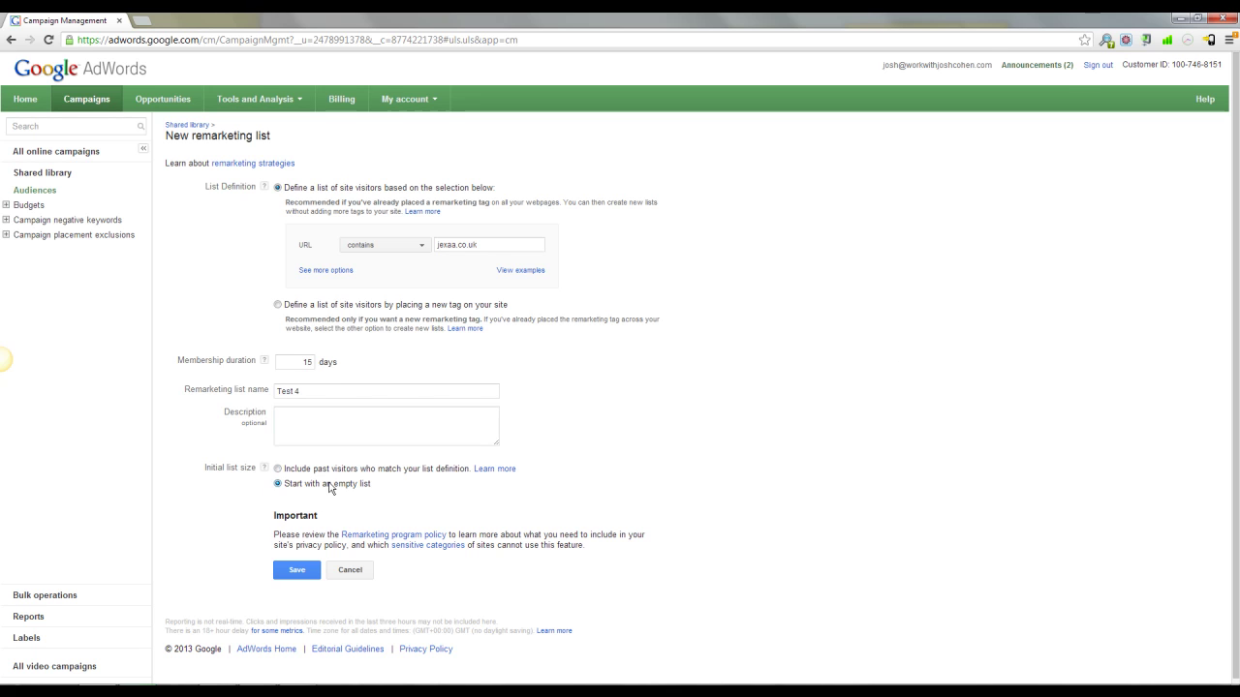
scroll(325, 498, down, 1)
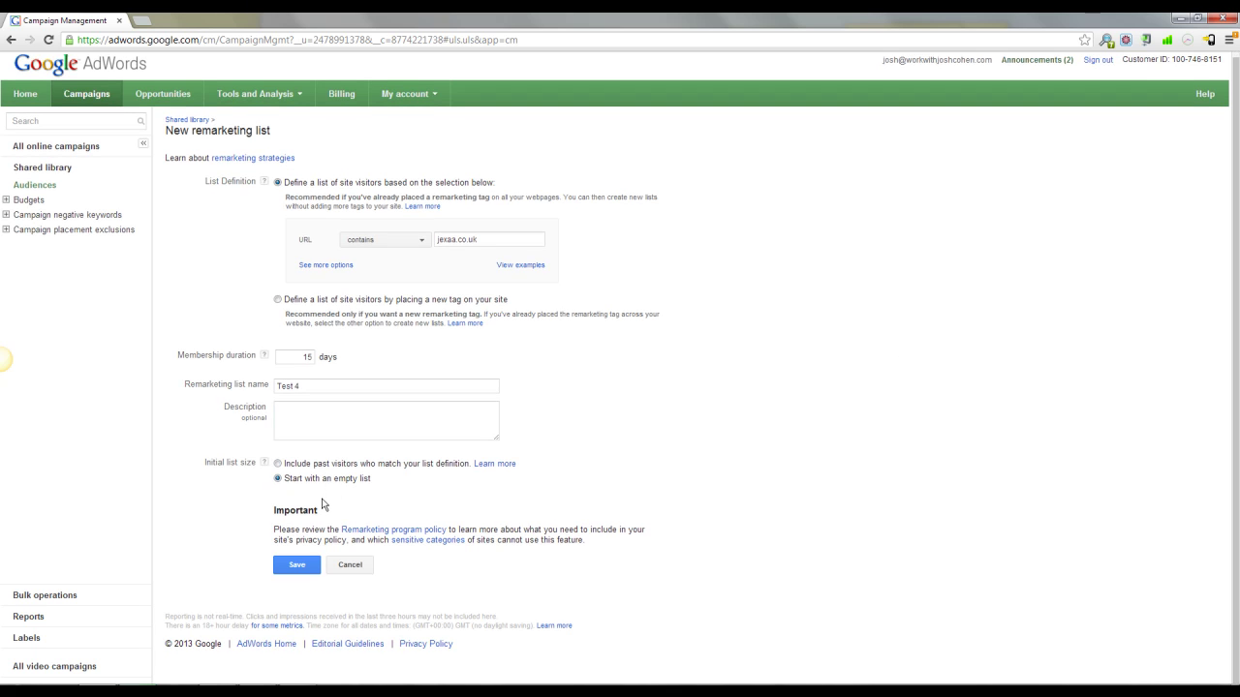
click(351, 566)
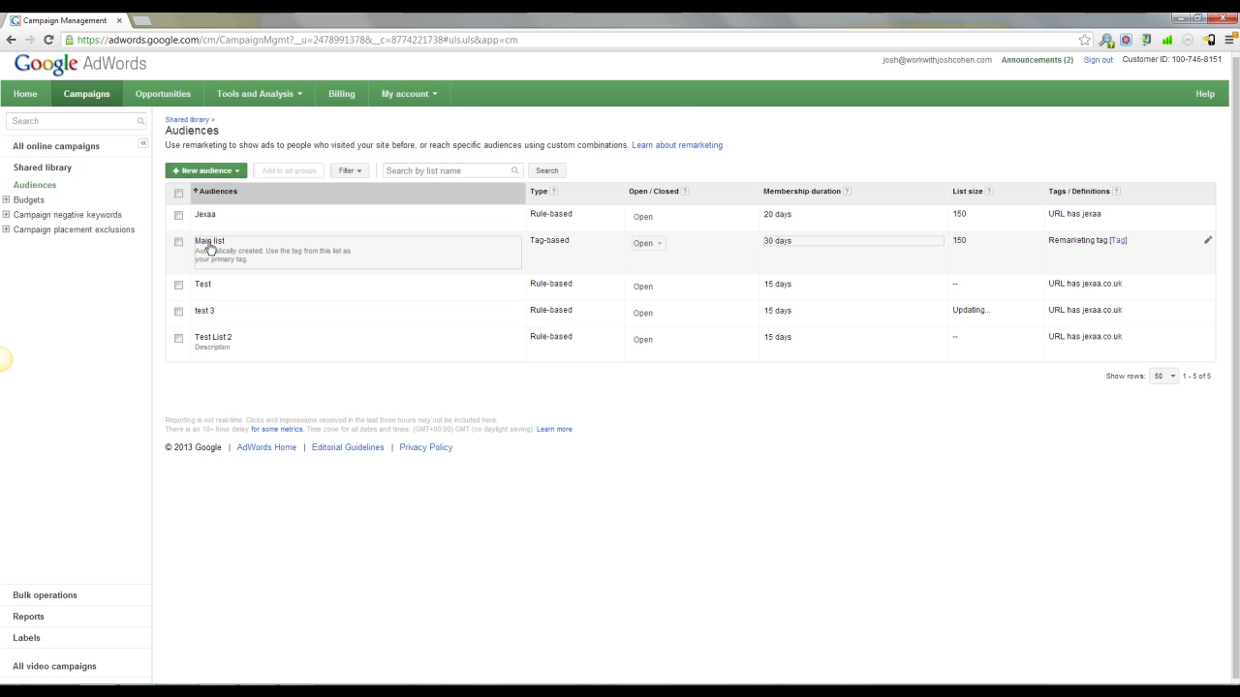
- Show the Main list's remarketing tag code and select the code in its box
click(1118, 241)
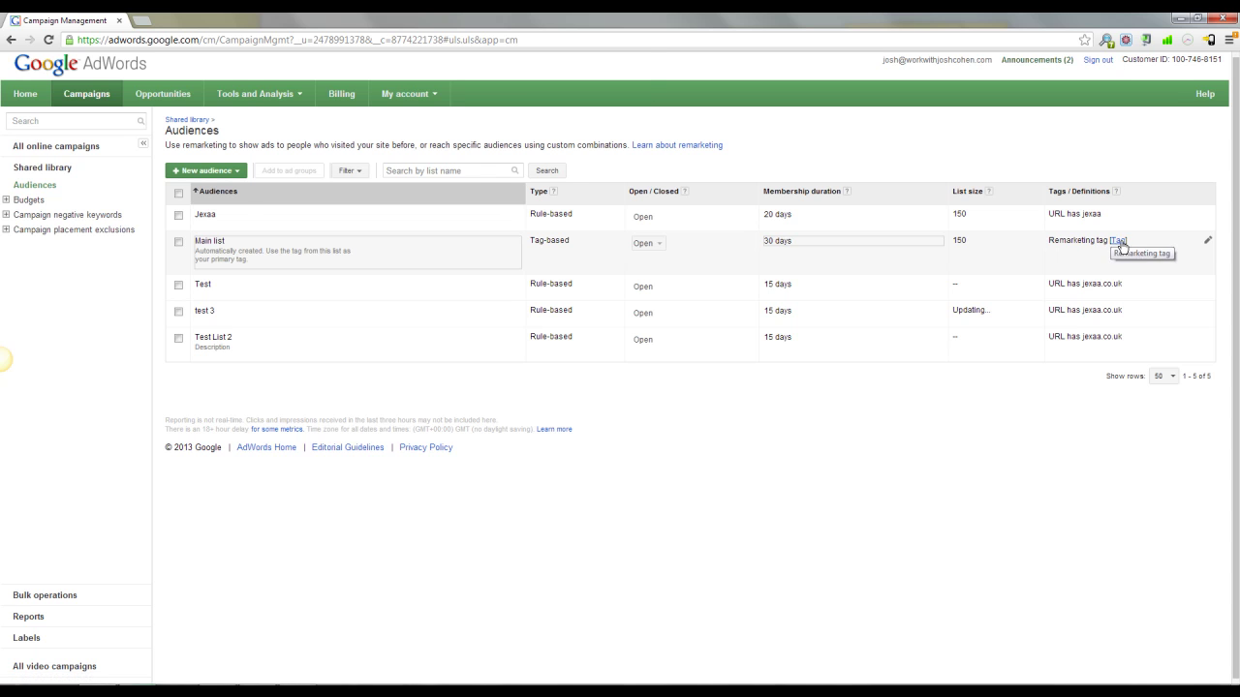
mouse_move(584, 280)
mouse_down()
mouse_move(581, 346)
mouse_move(571, 260)
mouse_move(575, 351)
mouse_move(588, 277)
mouse_up()
click(357, 329)
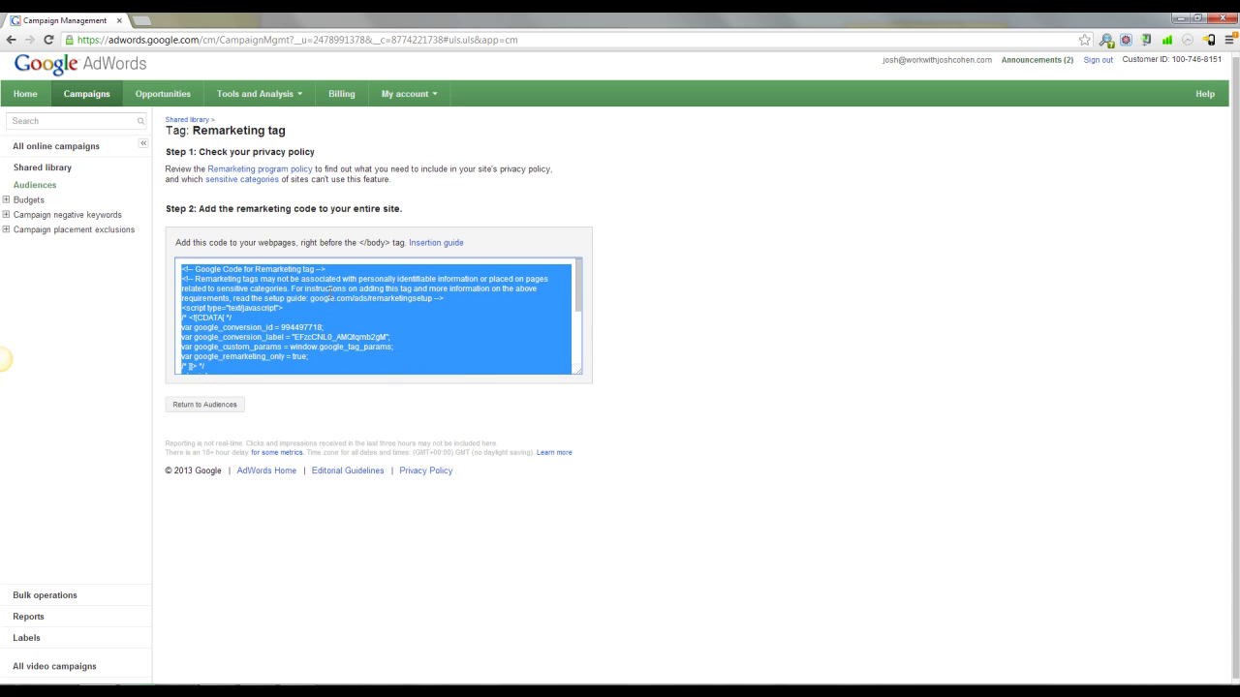
drag(576, 289, 576, 337)
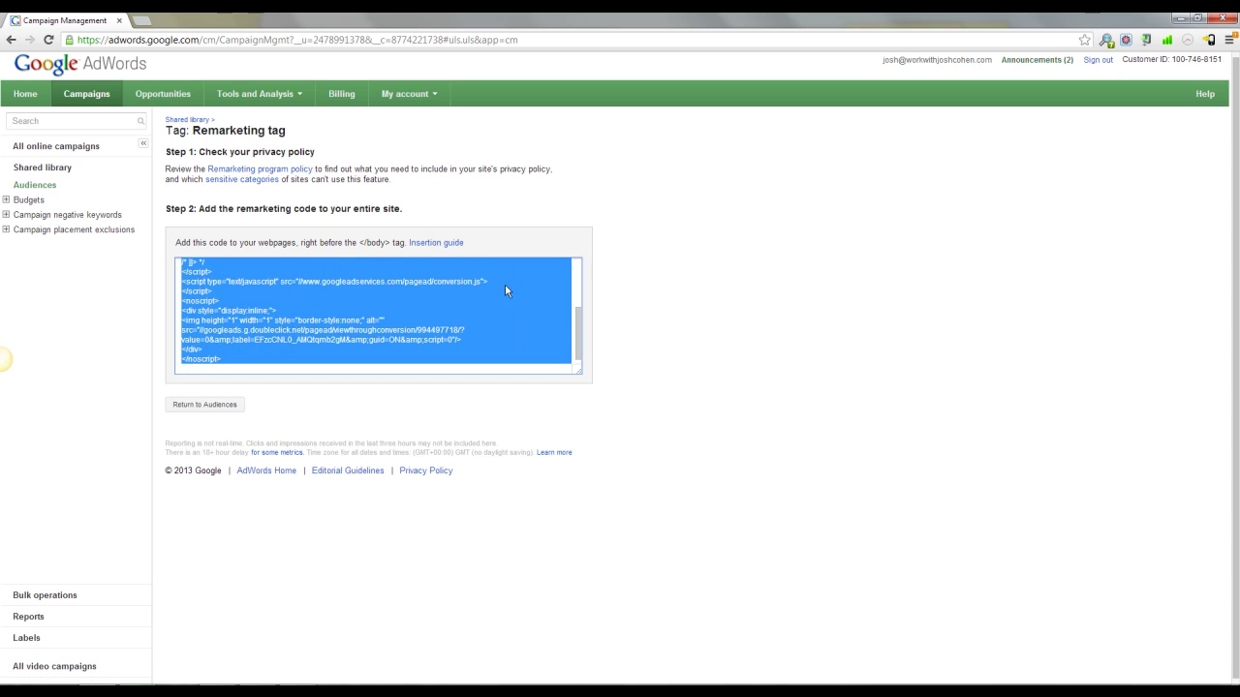
mouse_move(571, 329)
mouse_down()
mouse_move(578, 271)
mouse_move(579, 341)
mouse_up()
click(520, 326)
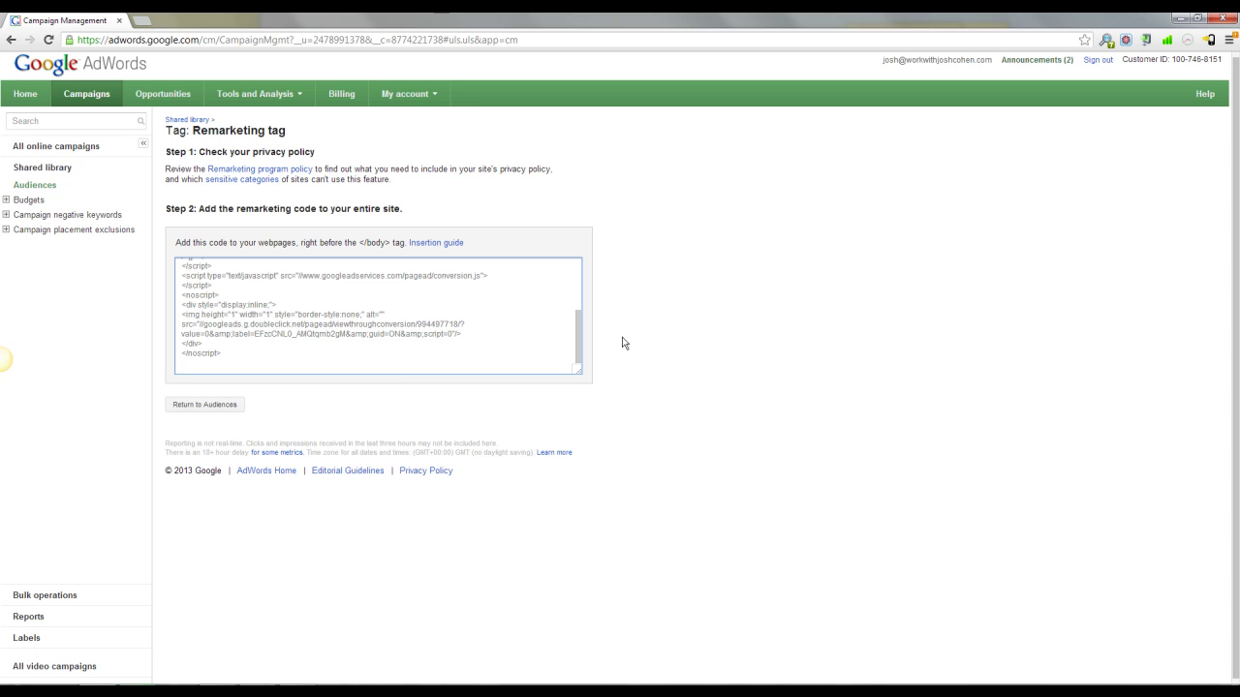
mouse_move(579, 338)
mouse_down()
mouse_move(581, 285)
mouse_move(578, 351)
mouse_up()
- Go to the campaigns overview and start a new Search & Display Networks campaign
click(4, 99)
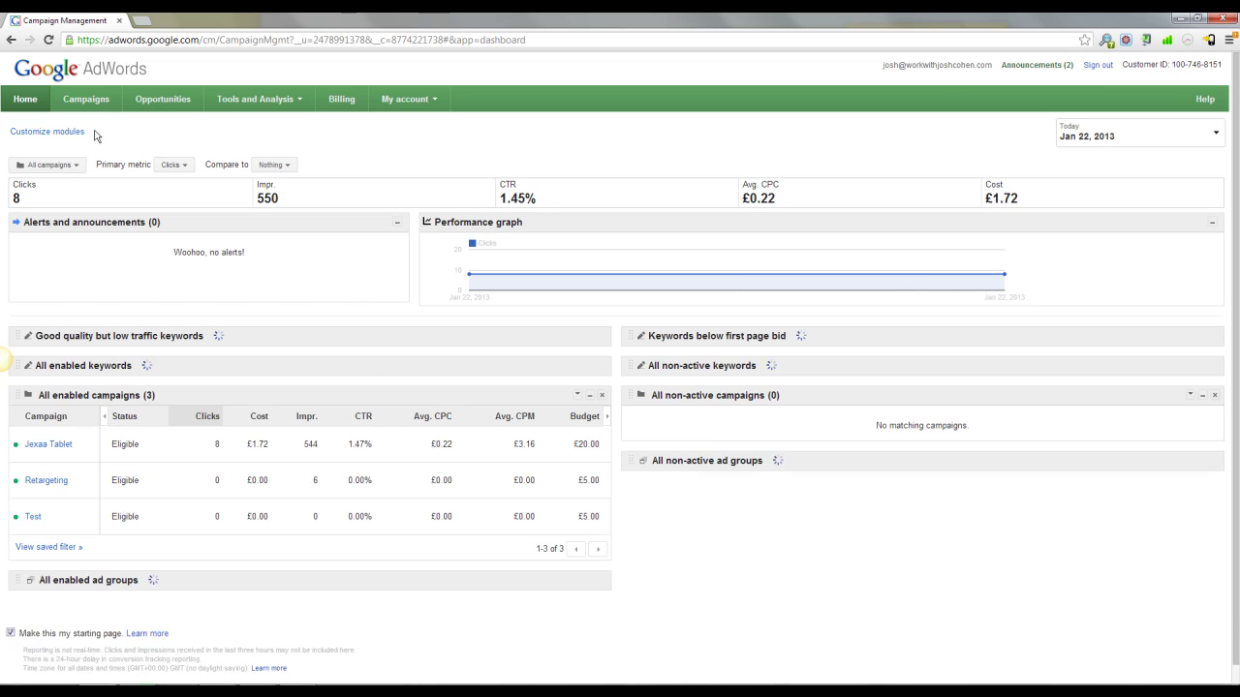
click(86, 99)
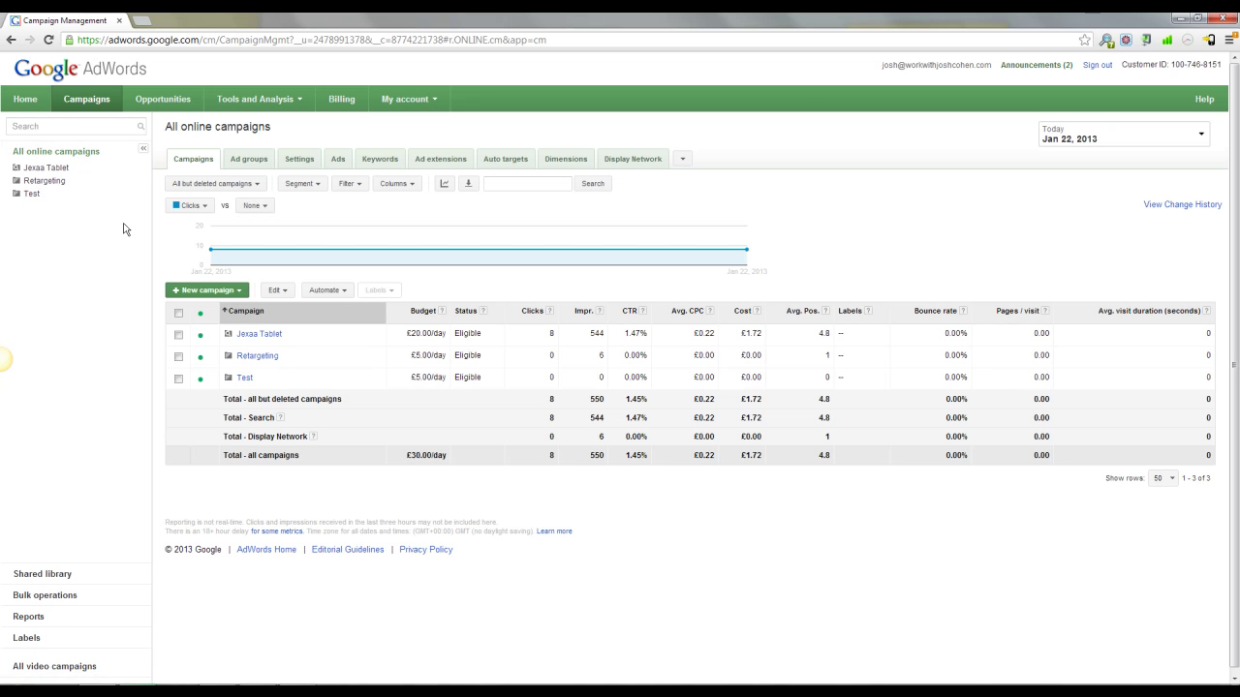
click(201, 292)
click(214, 315)
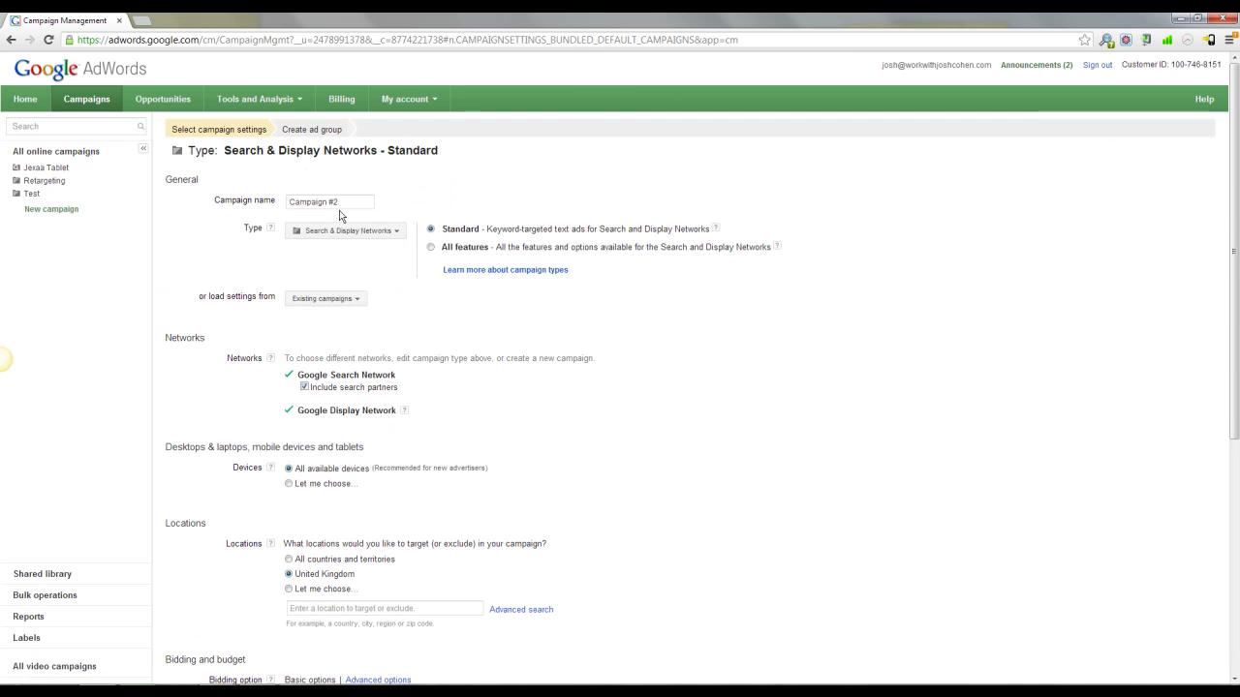
- Name the draft Test 3 with a £0.10 bid and £5/day budget, then cancel it
click(339, 203)
key(ctrl+a)
text(T)
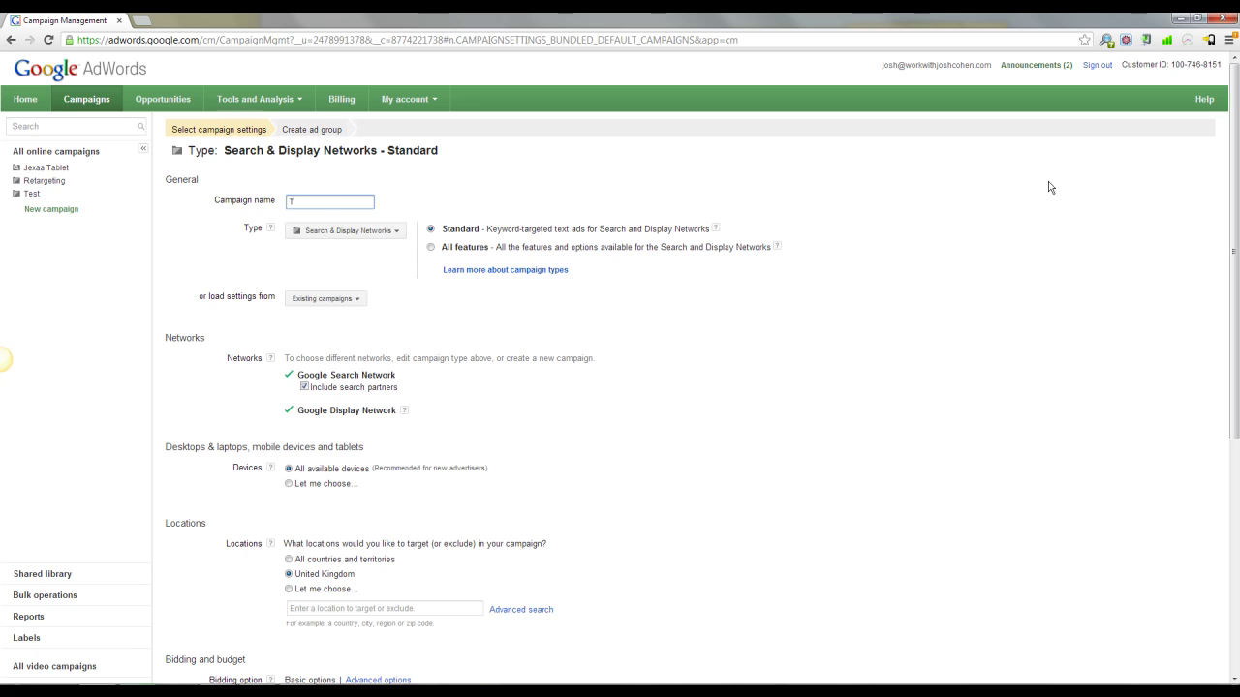
text(est 3)
scroll(419, 340, down, 1)
scroll(418, 340, down, 1)
scroll(352, 358, down, 1)
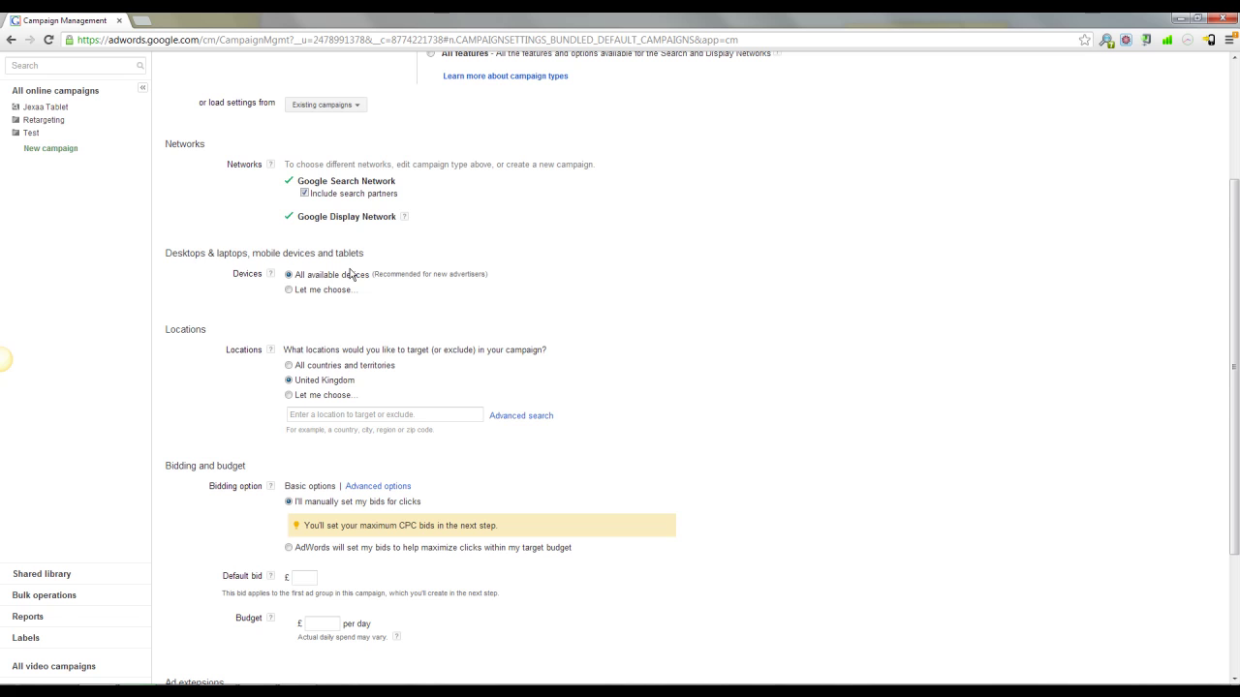
scroll(319, 352, down, 1)
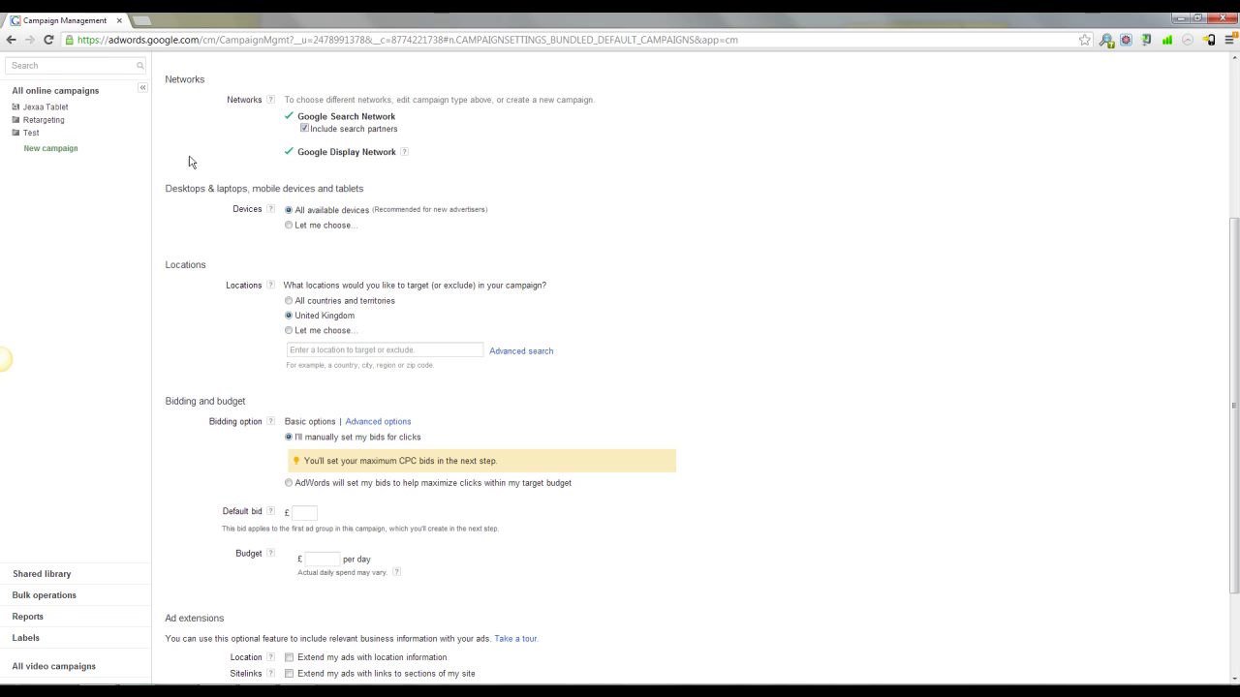
scroll(203, 388, down, 1)
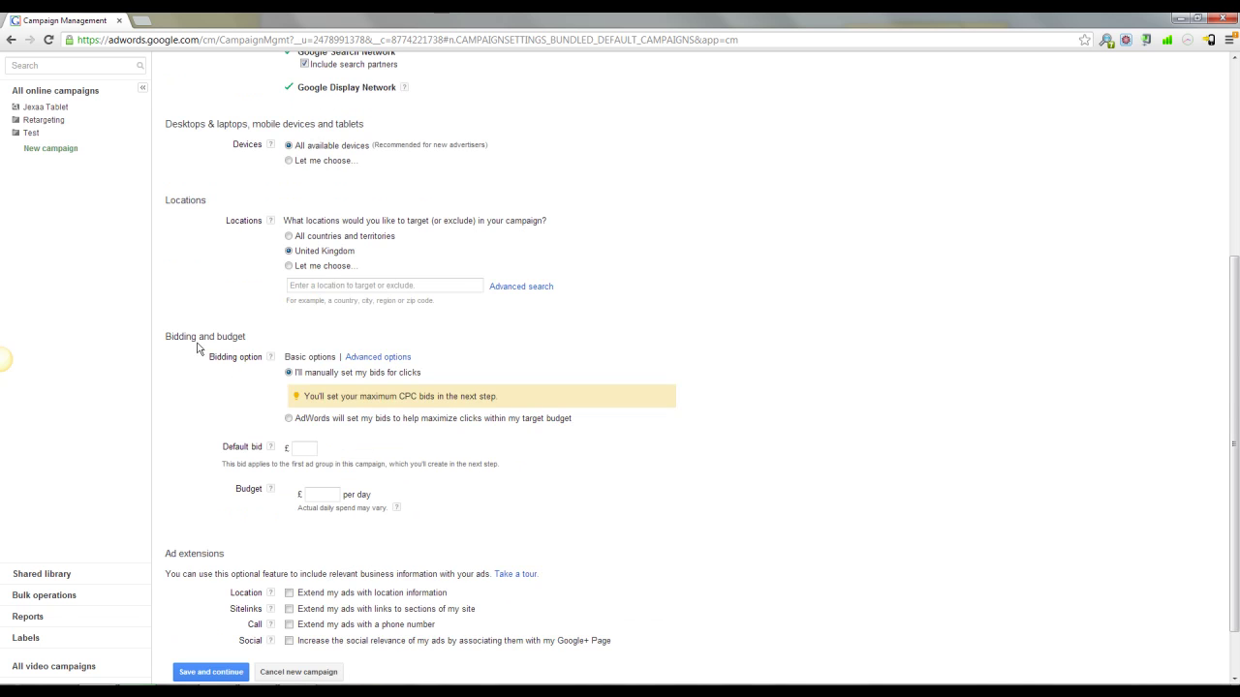
click(299, 445)
key(Tab)
key(Tab)
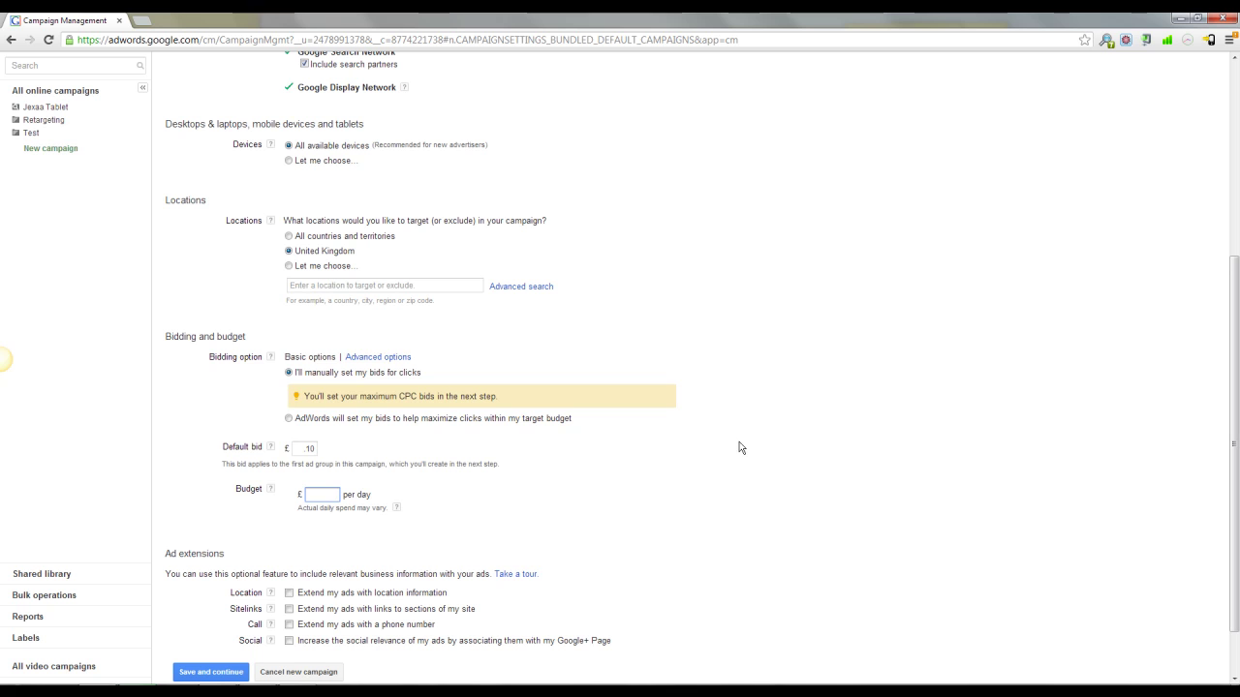
scroll(585, 446, down, 1)
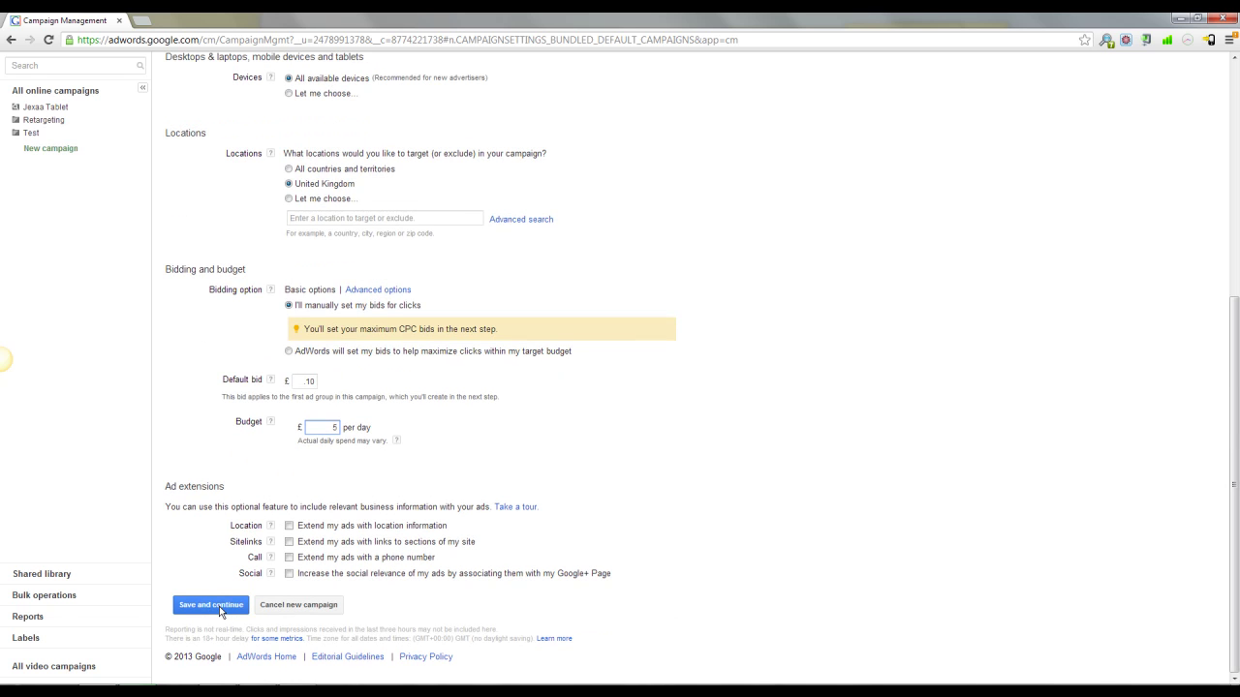
click(315, 607)
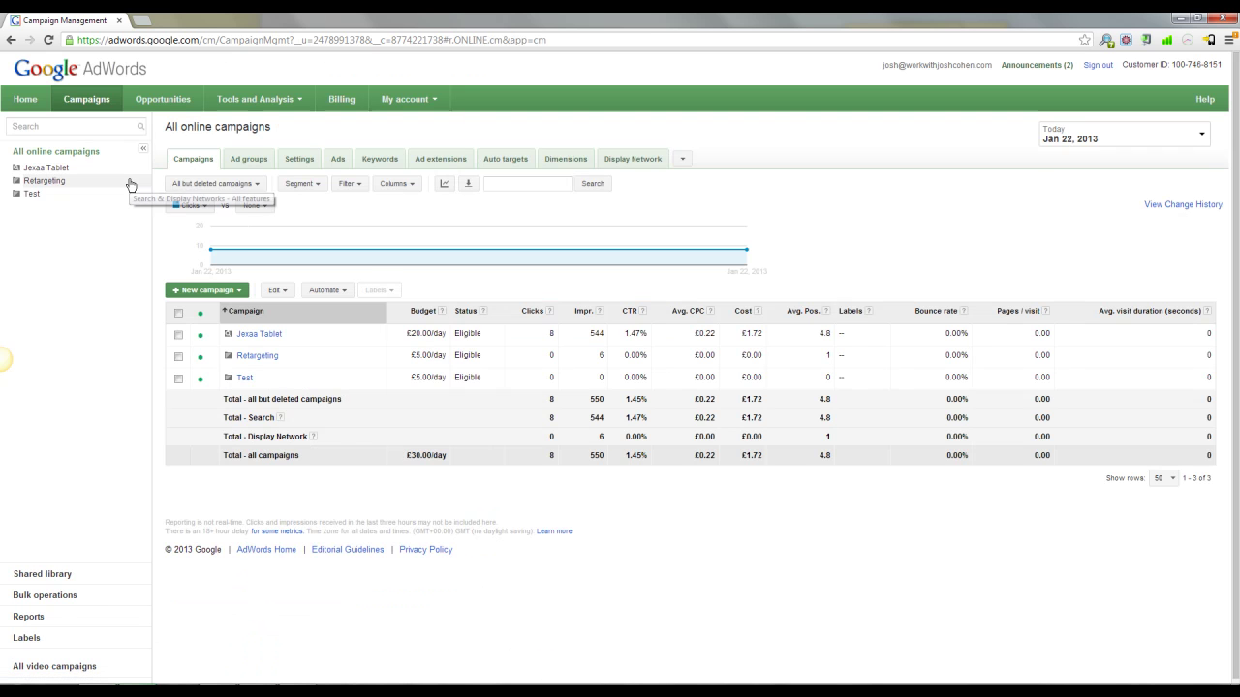
- Create a new ad group in Retargeting named Remarketing 2 - Tablet PCs
click(48, 182)
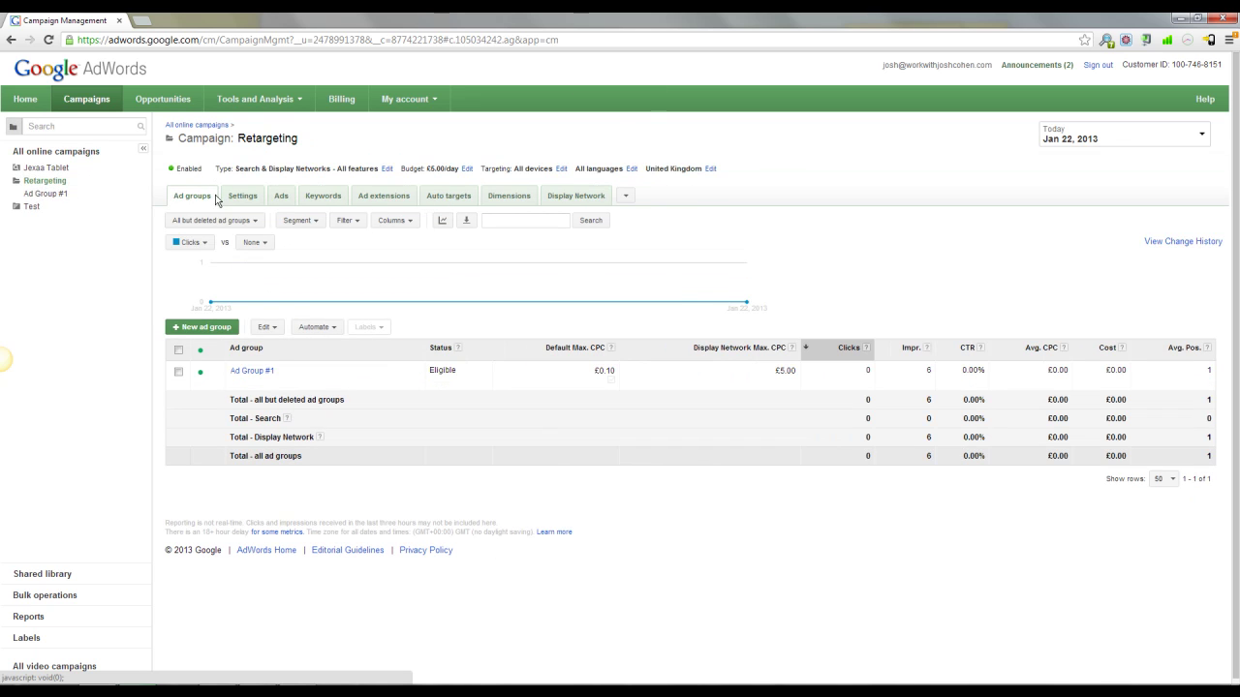
click(199, 329)
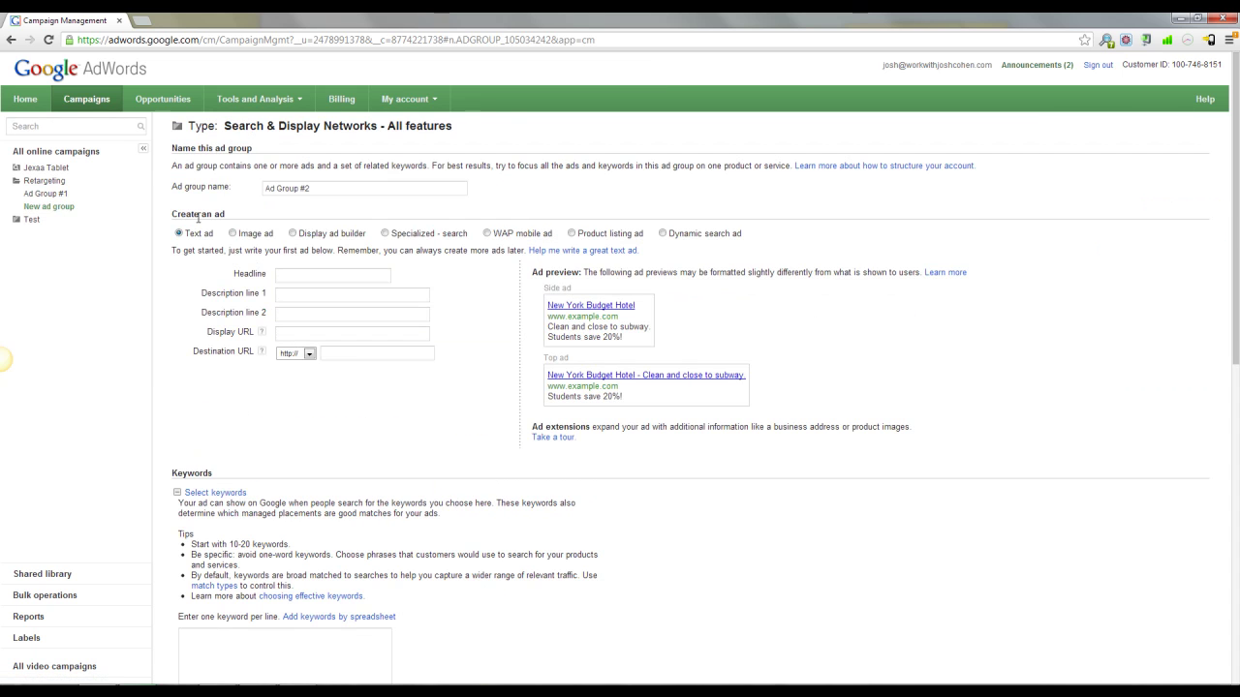
click(444, 191)
triple_click(444, 191)
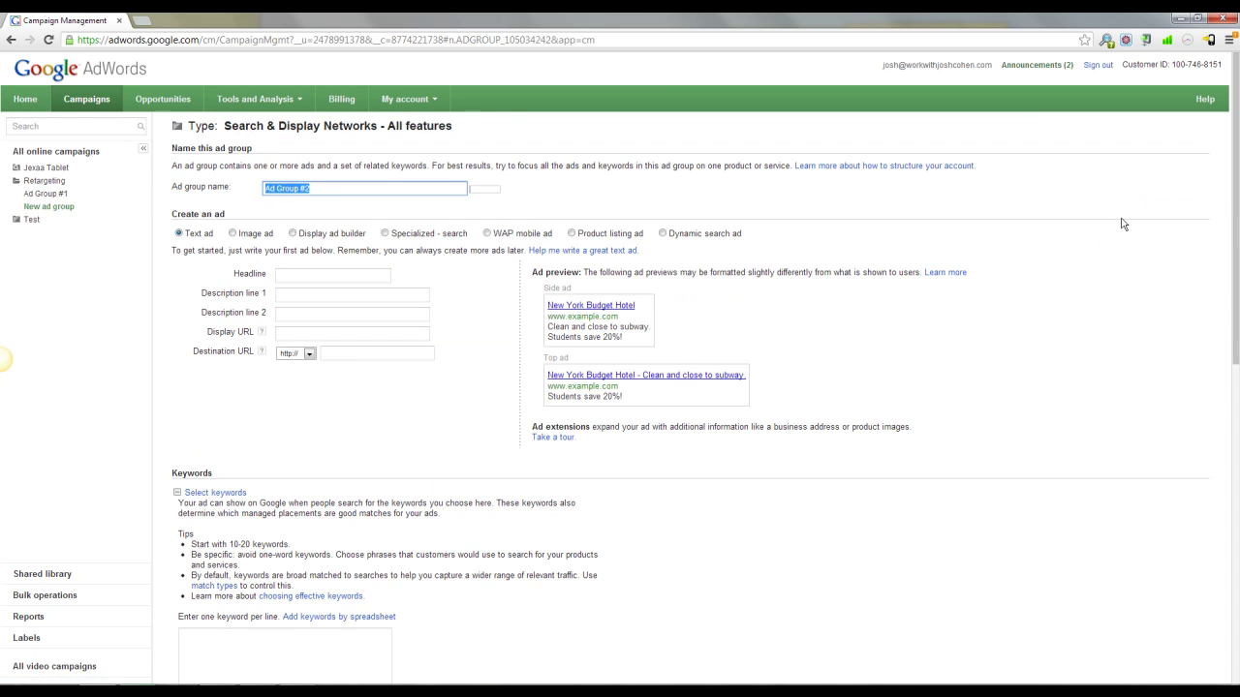
text(r)
text(Rem)
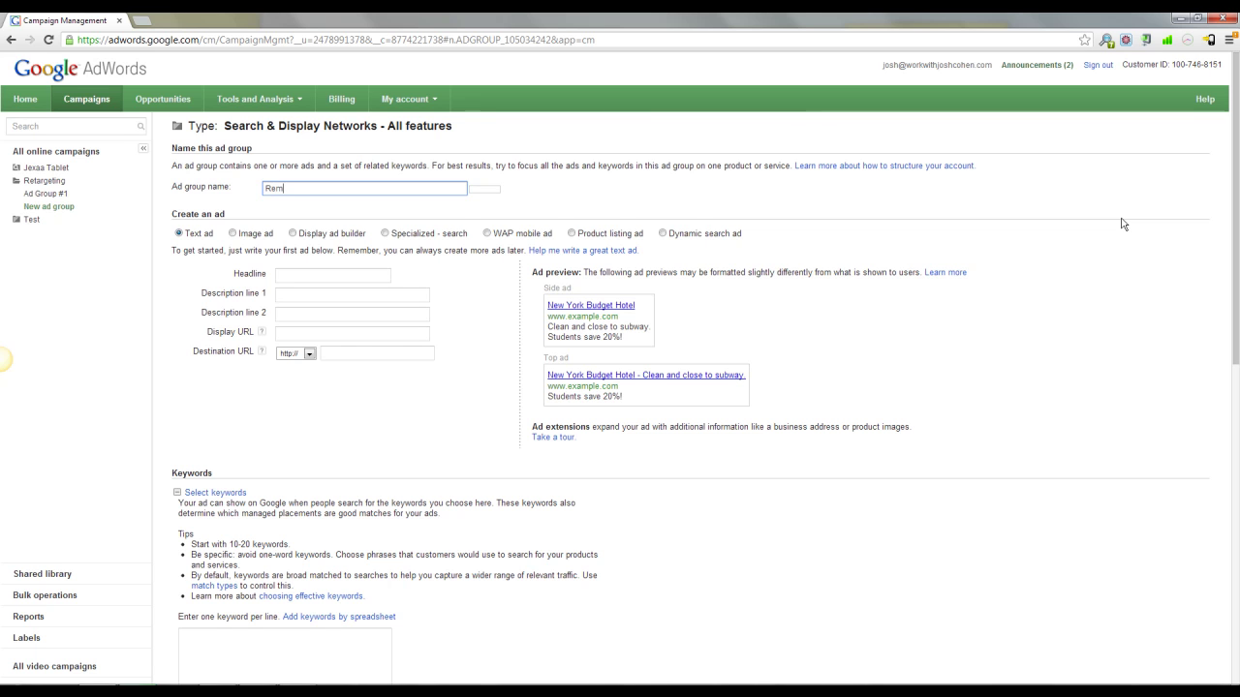
text(arketing 2)
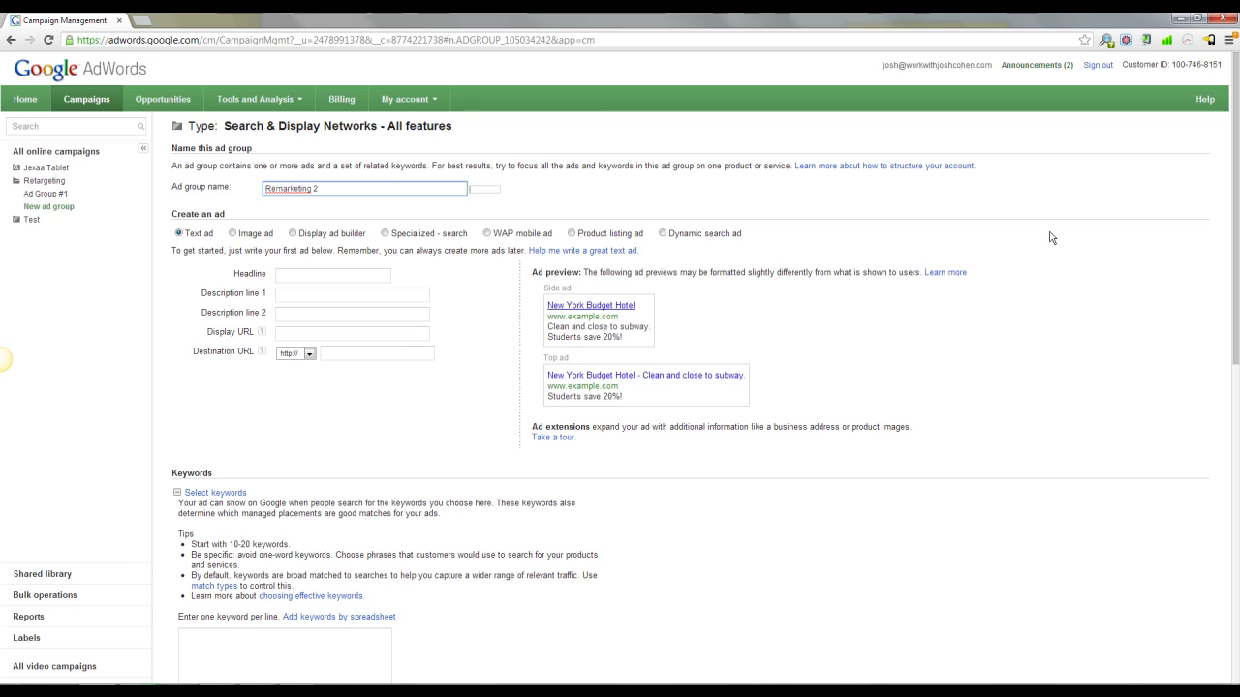
text( - Tablet PCs)
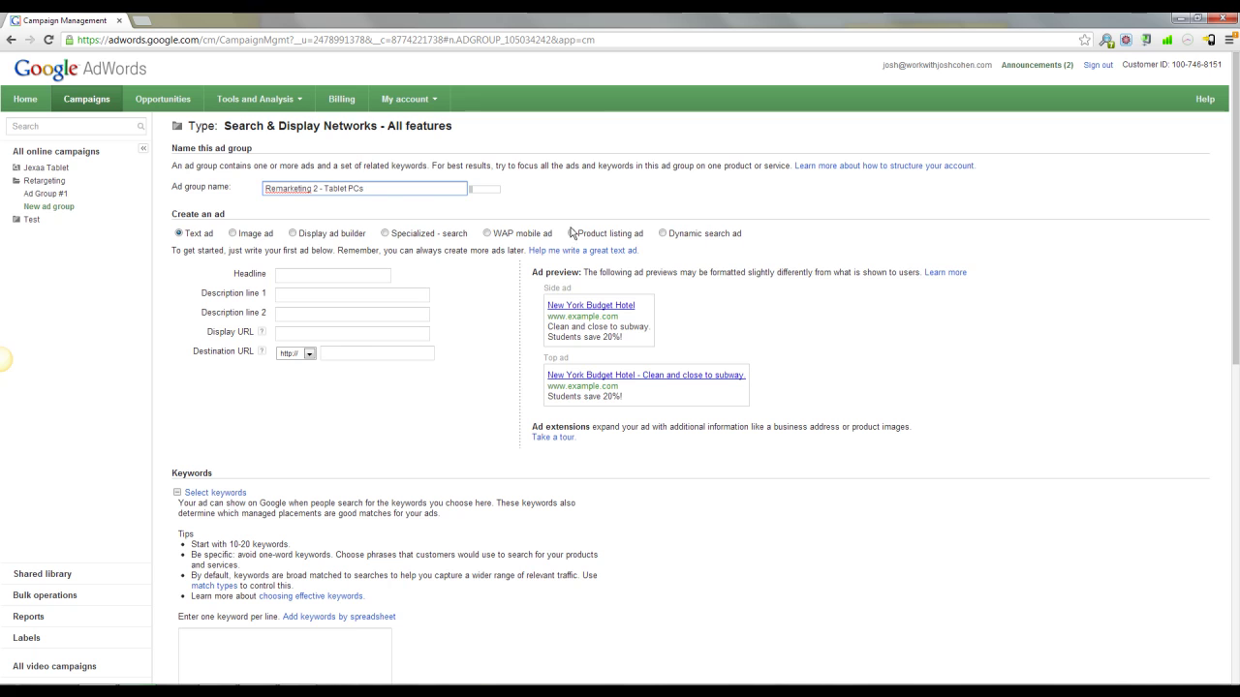
- Choose Display ad builder and set a £0.10 default bid
scroll(180, 219, down, 1)
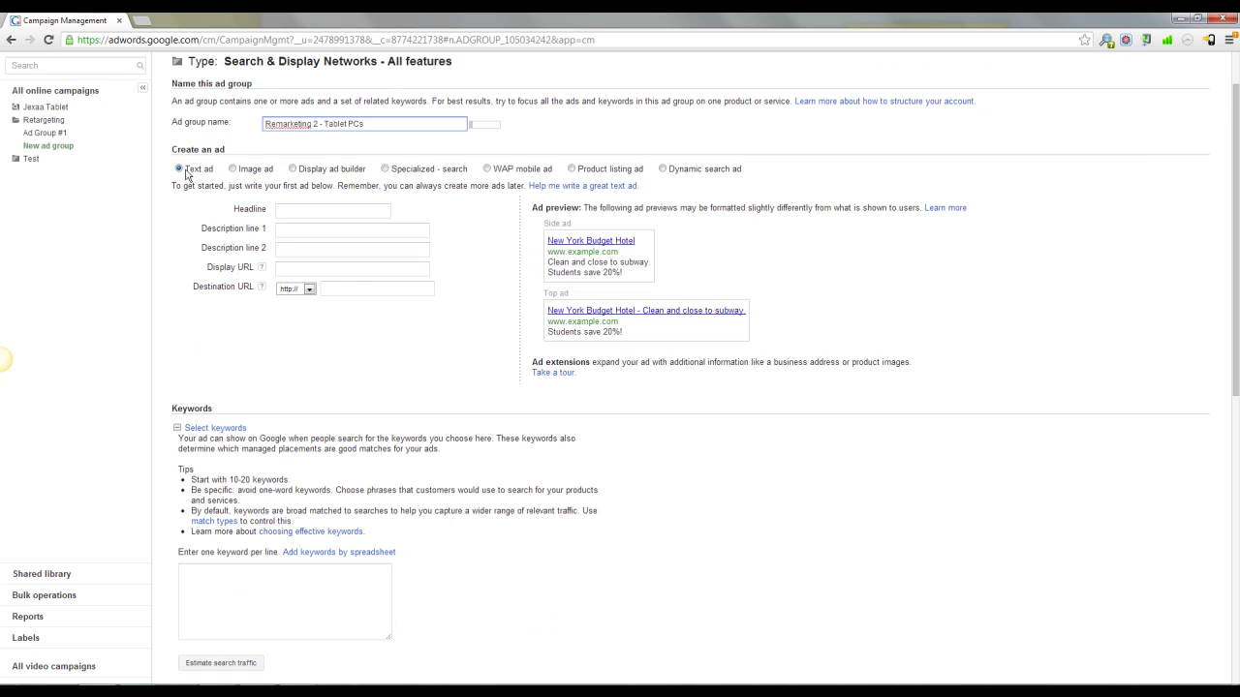
click(292, 169)
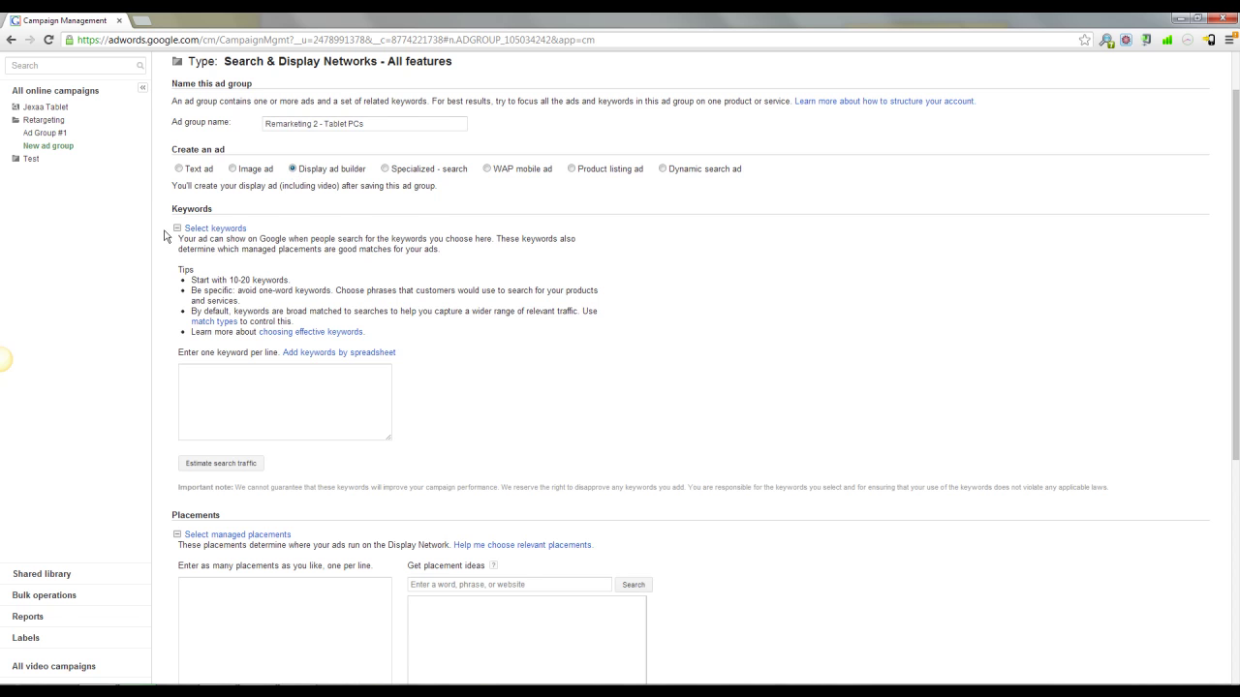
scroll(167, 235, down, 2)
scroll(178, 318, down, 2)
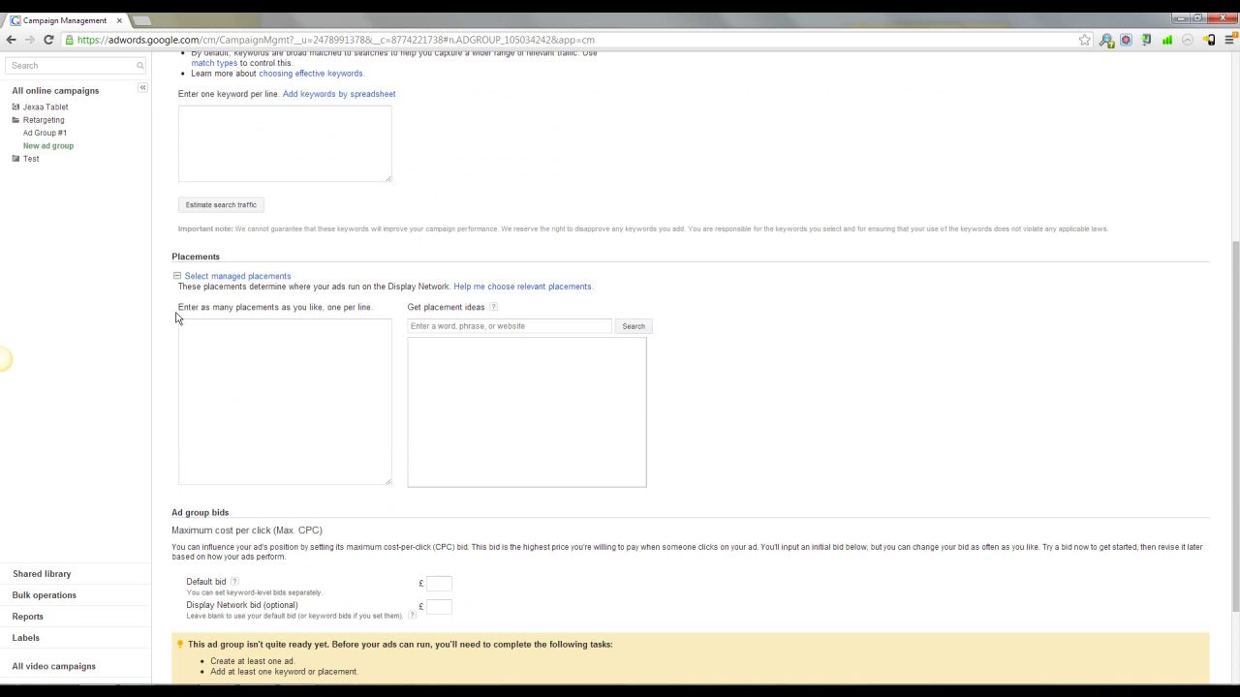
scroll(216, 388, down, 2)
click(448, 462)
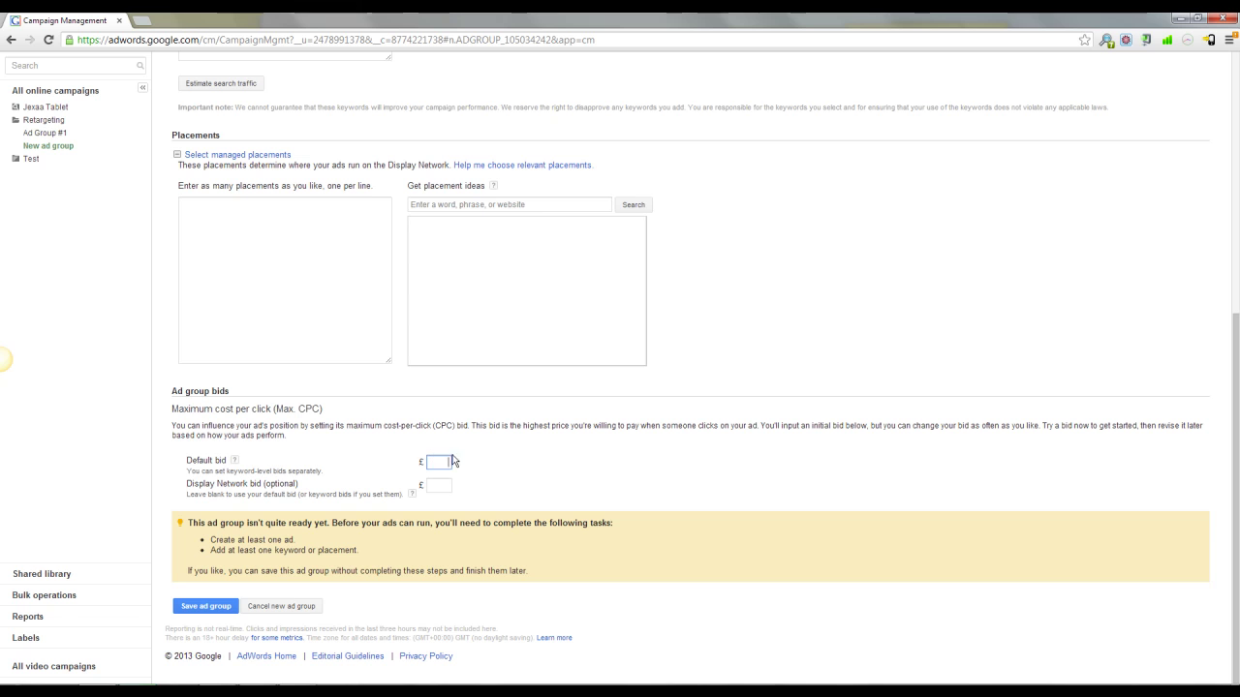
text(.10)
key(Tab)
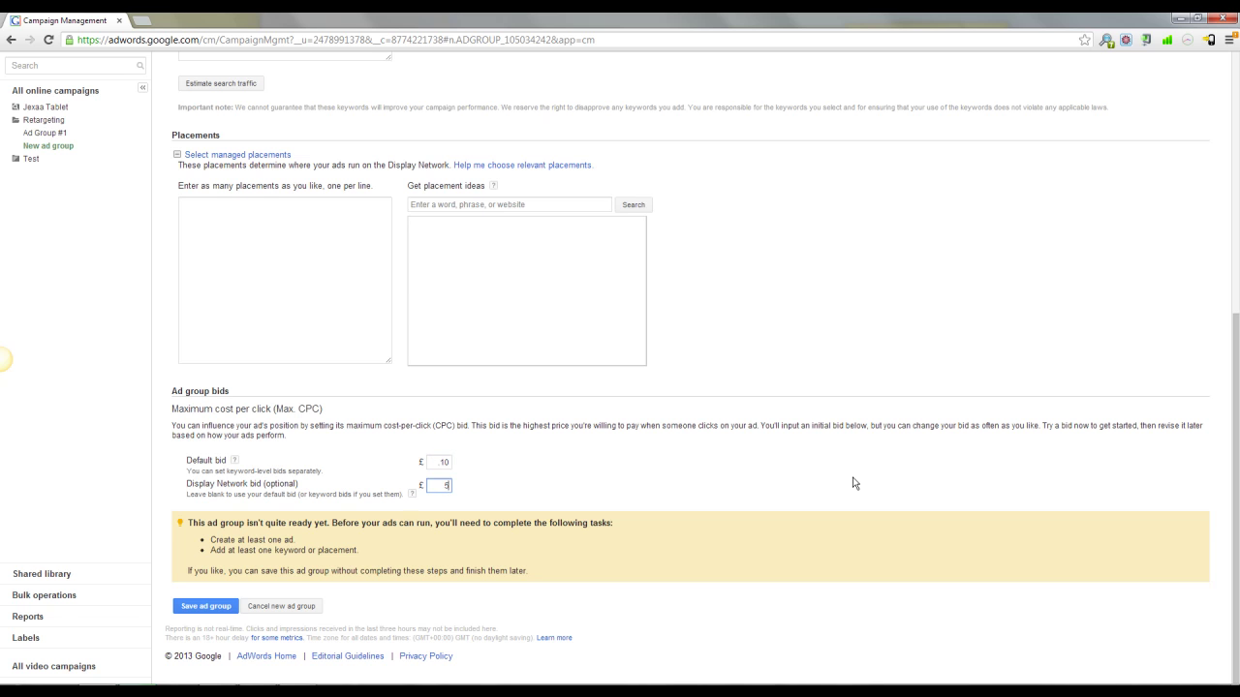
- Save the Remarketing 2 - Tablet PCs ad group
click(232, 606)
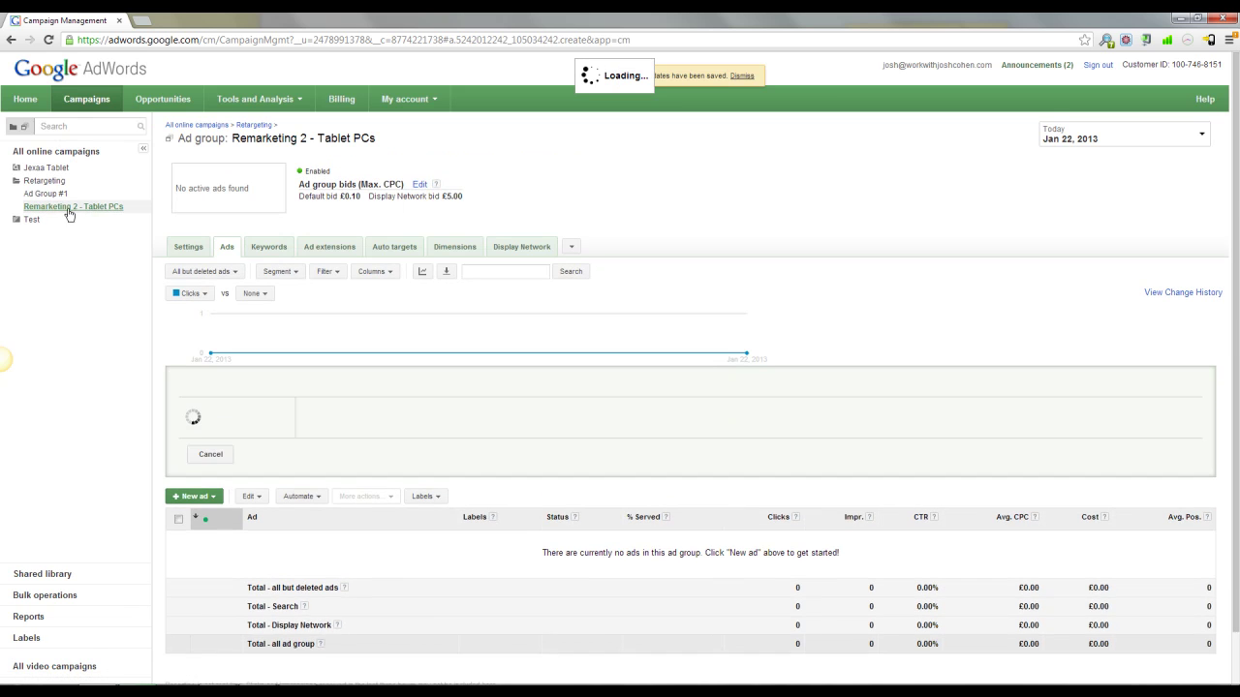
scroll(247, 416, down, 5)
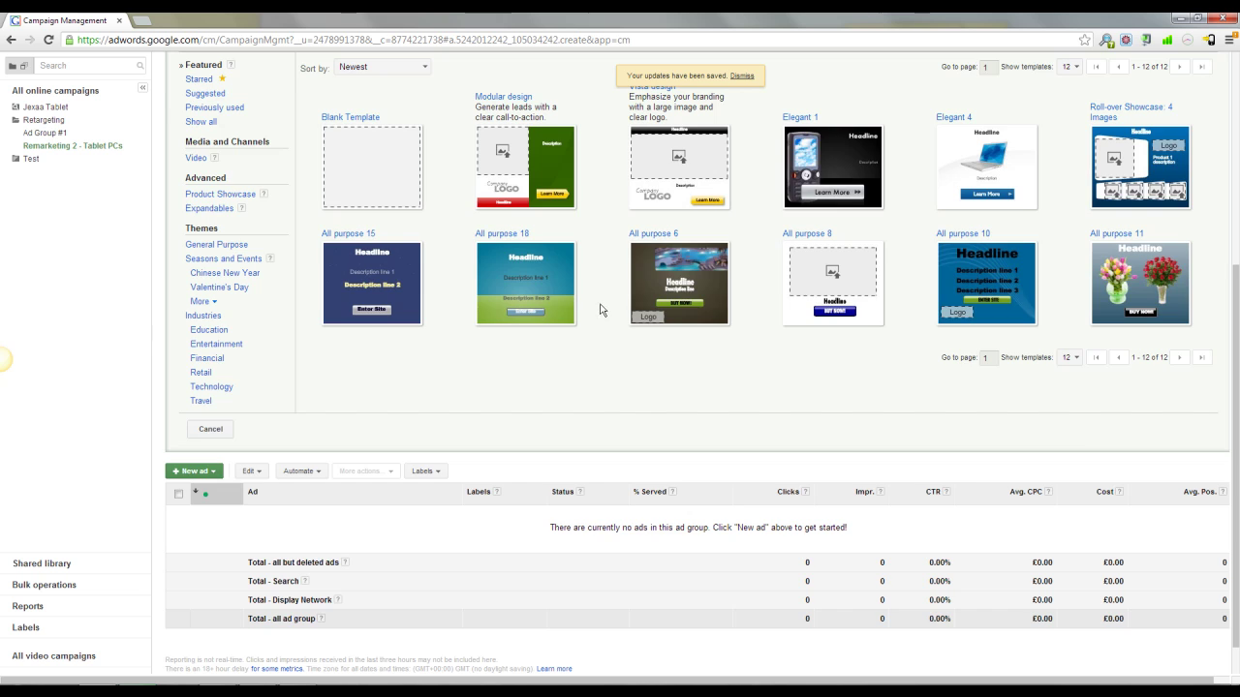
scroll(602, 308, up, 3)
scroll(883, 441, down, 3)
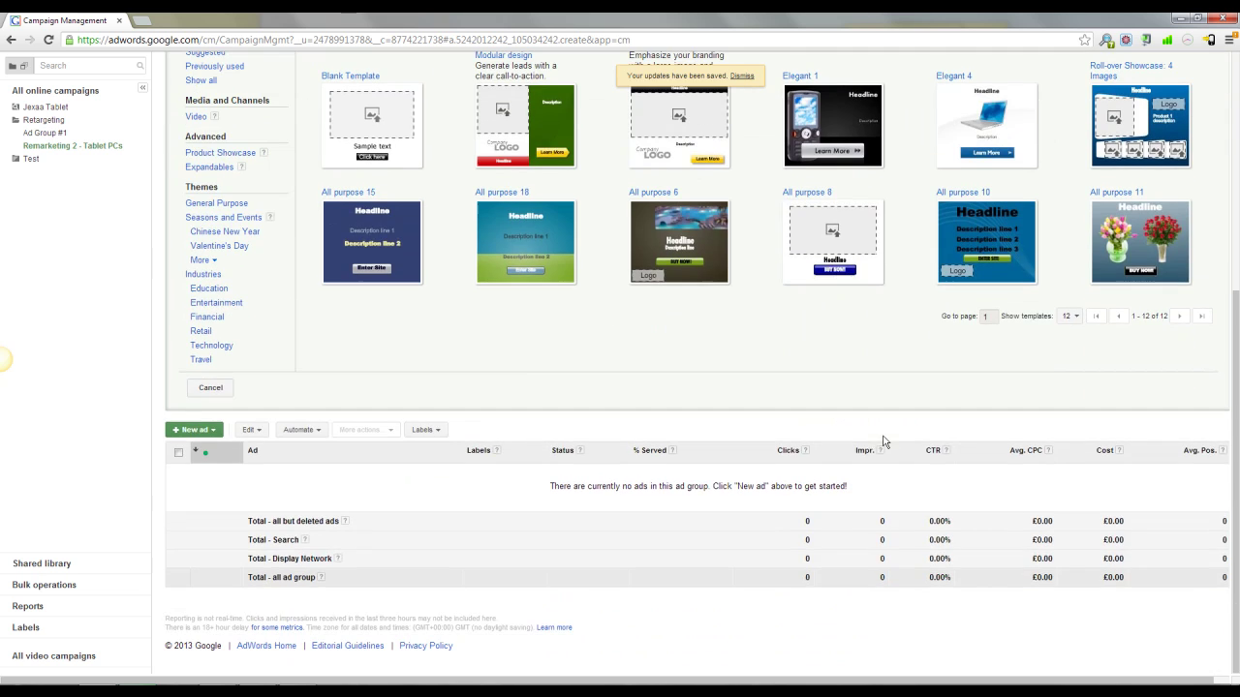
- Open the Test campaign's Retargeting test ad group from the sidebar
scroll(775, 418, up, 2)
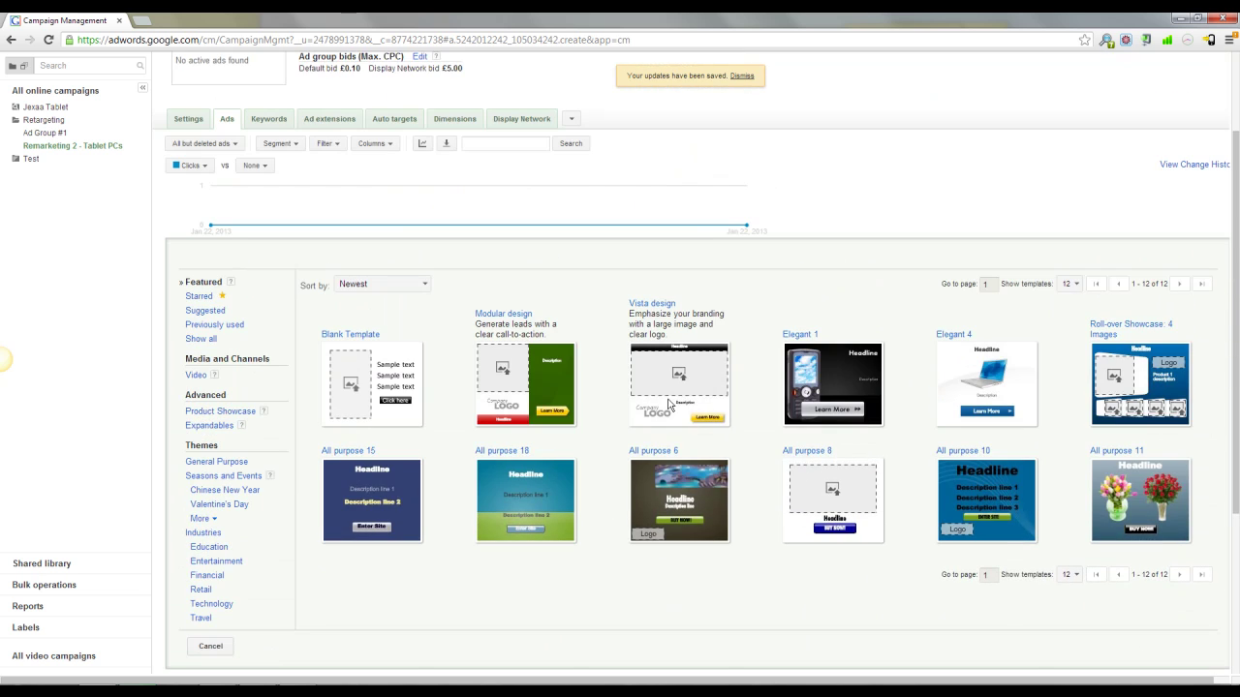
scroll(803, 332, up, 3)
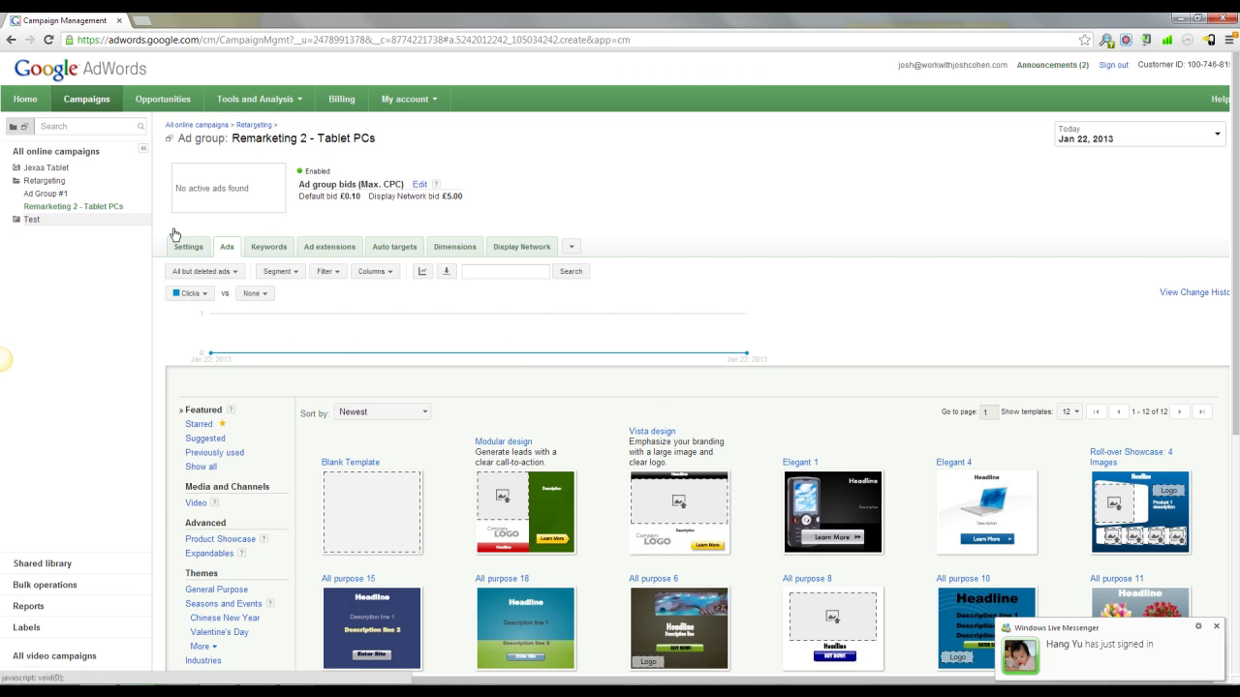
click(33, 221)
click(56, 233)
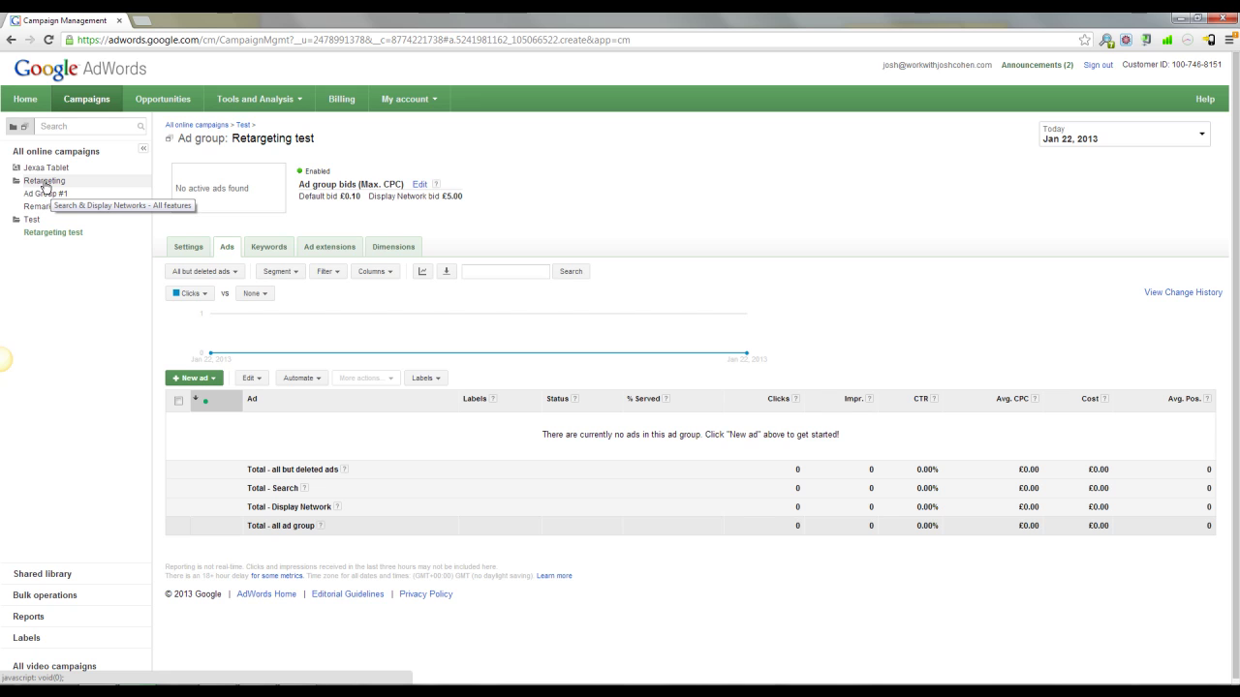
click(45, 184)
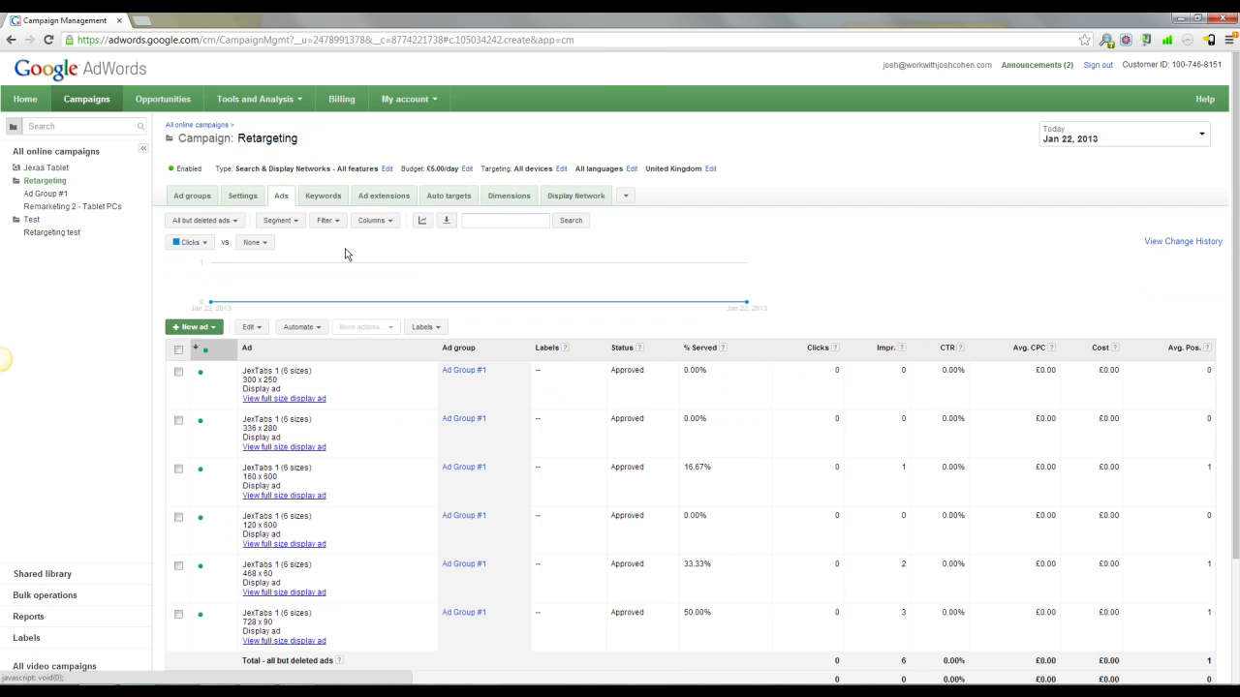
click(46, 195)
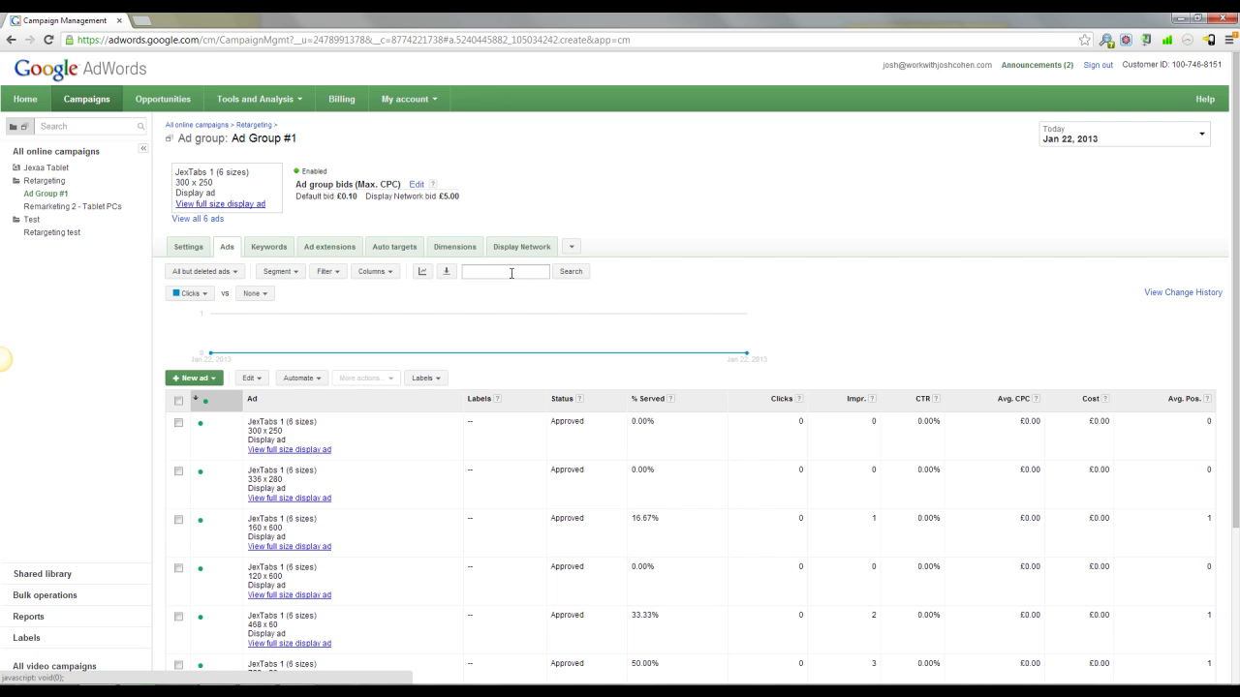
click(48, 233)
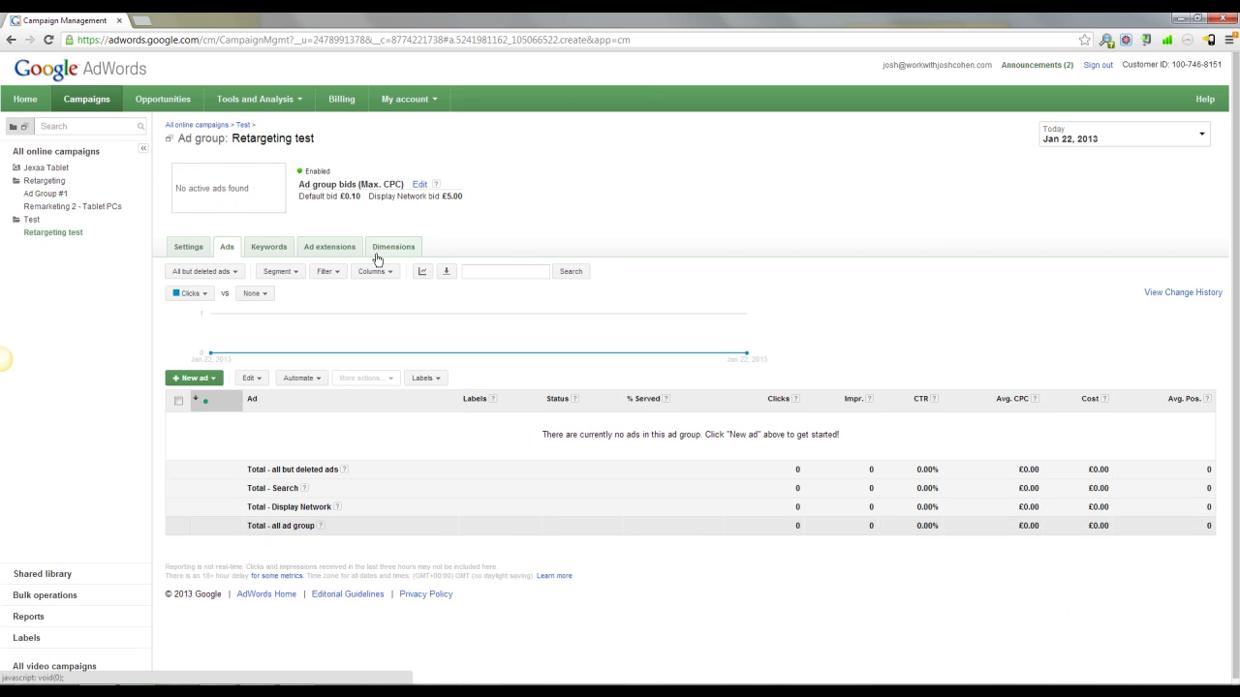
- Change the Test campaign's type to Search & Display Networks - All features and save
click(32, 220)
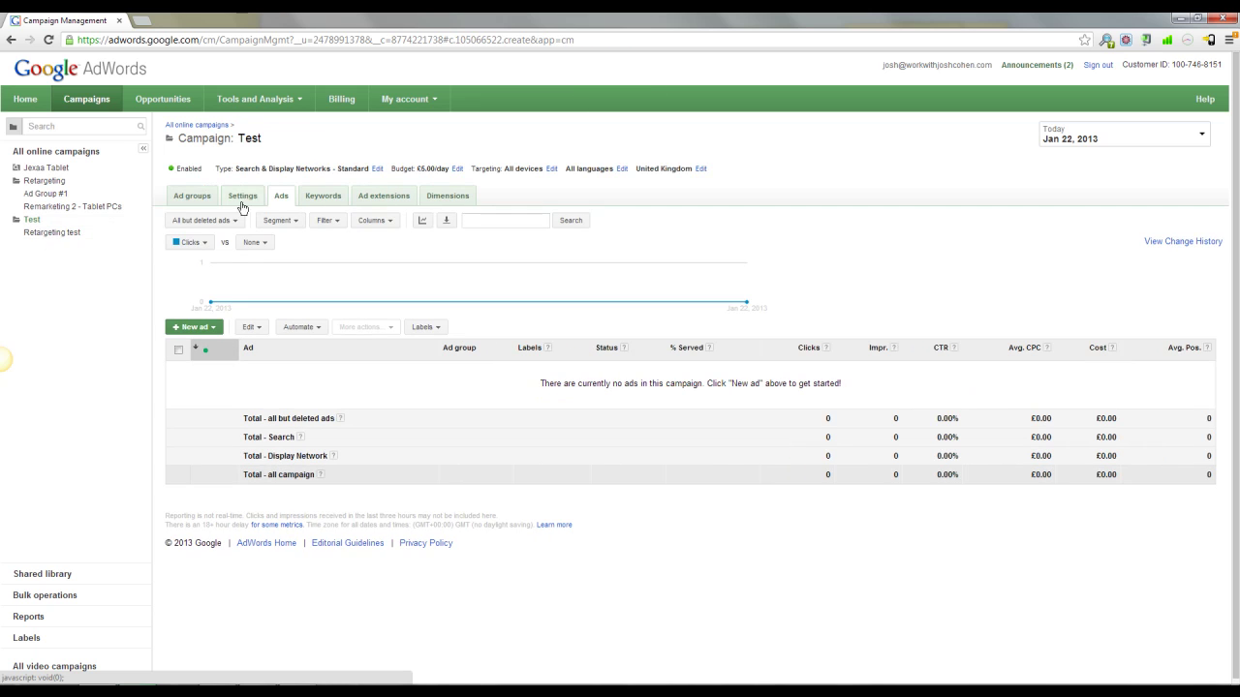
click(258, 201)
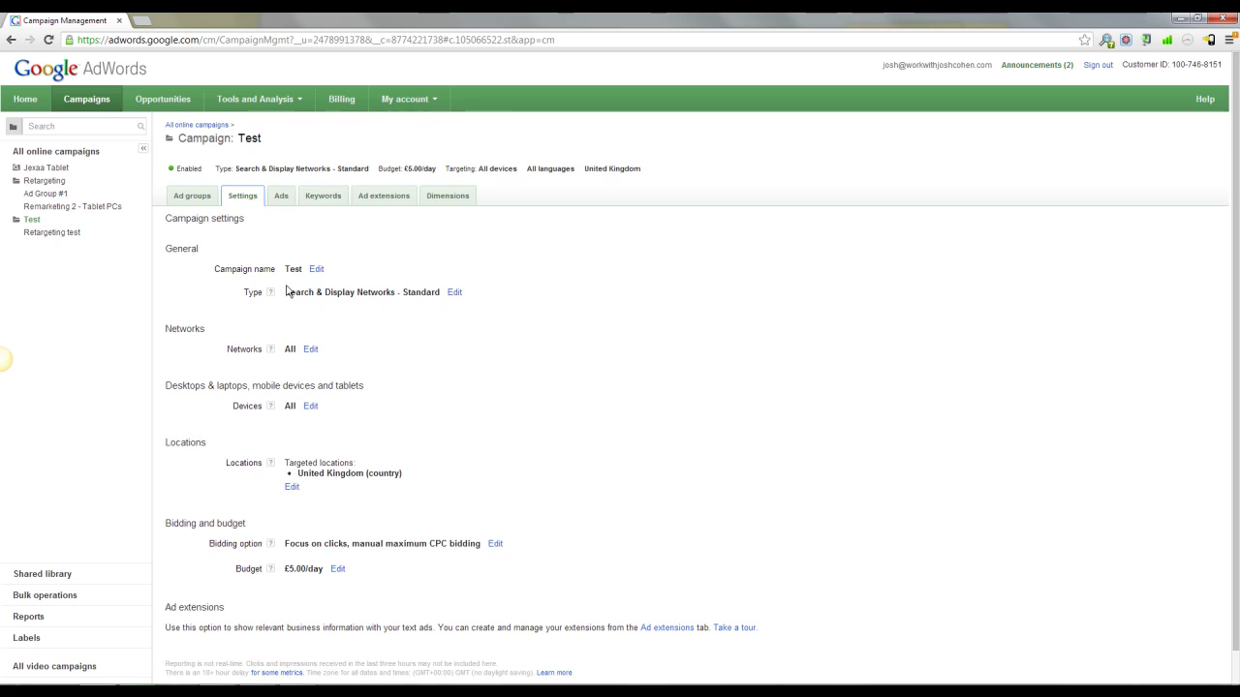
scroll(262, 281, down, 1)
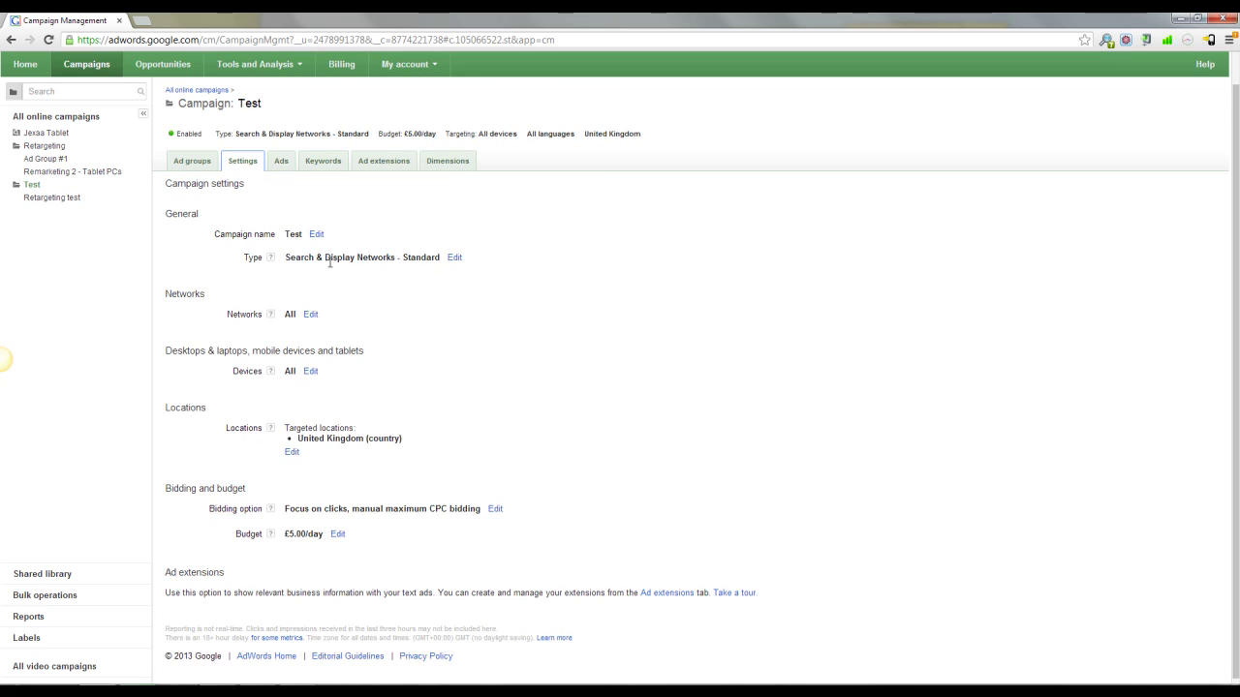
click(451, 259)
click(439, 311)
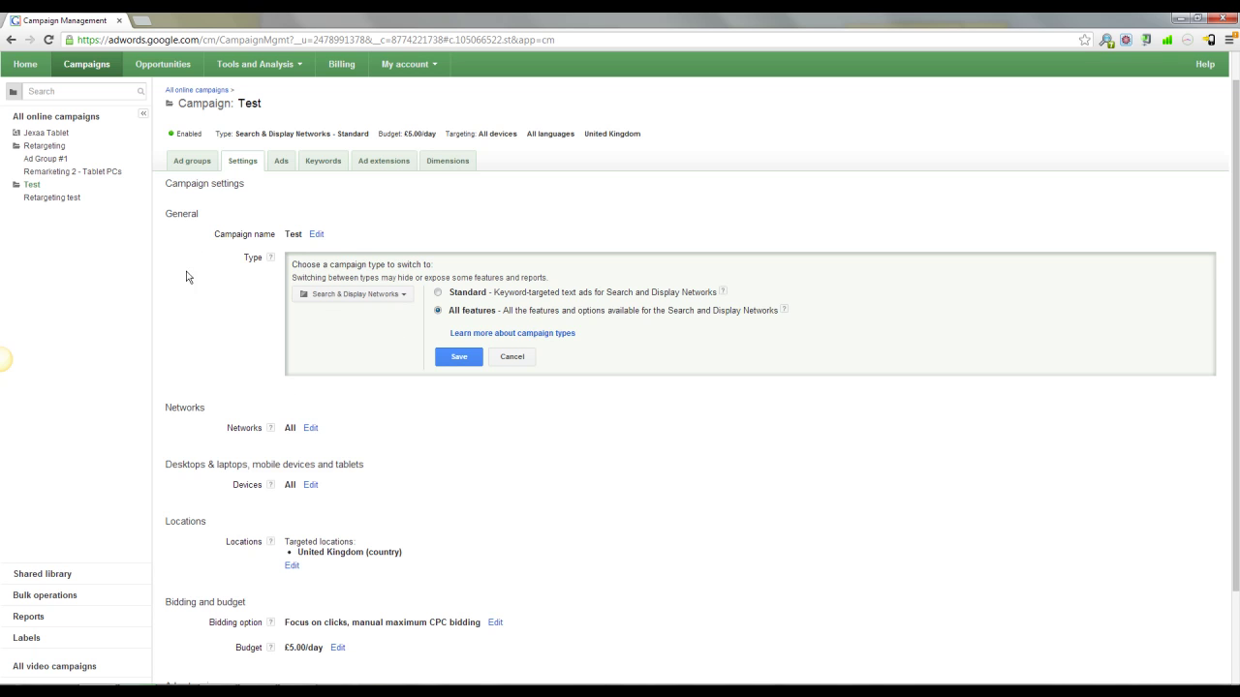
click(457, 356)
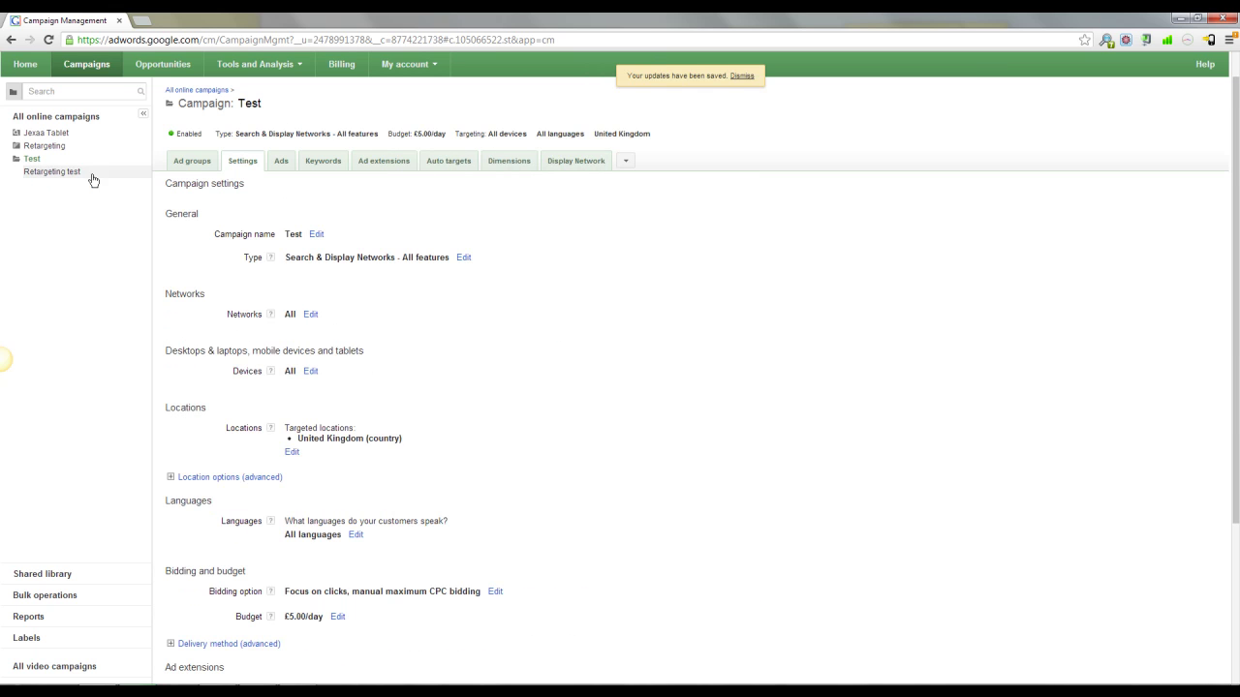
- Show the Retargeting test ad group's Display Network Interests & Remarketing targeting
click(58, 172)
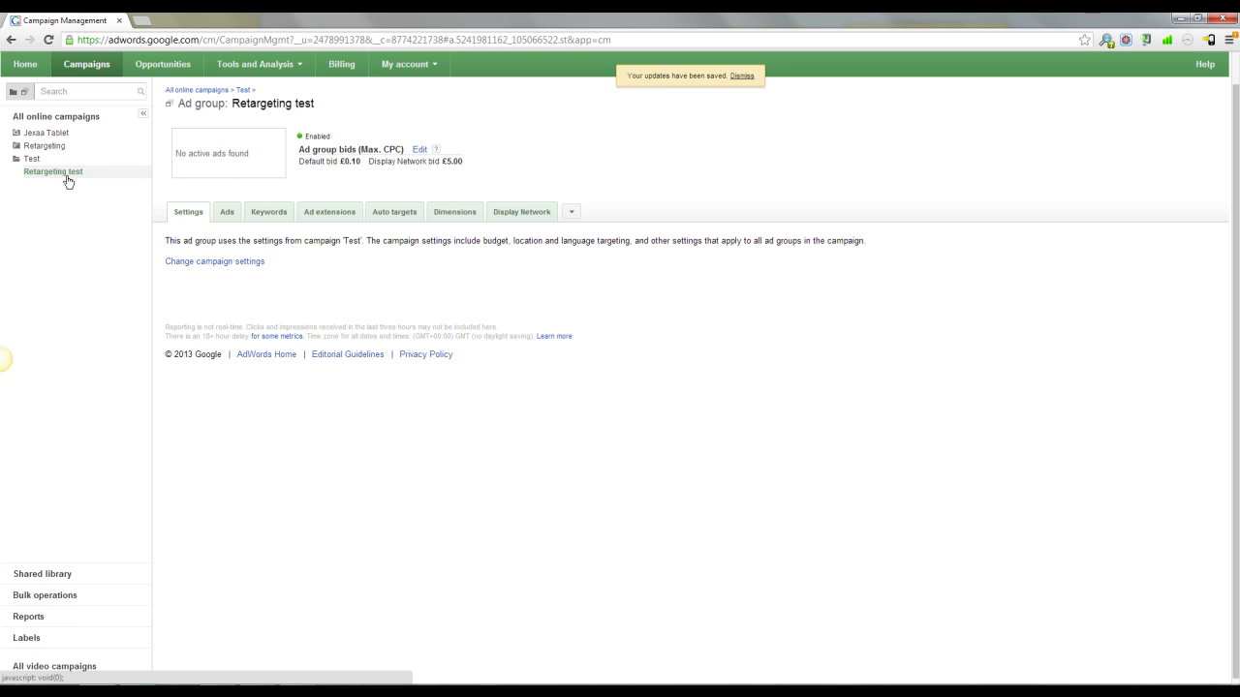
click(519, 215)
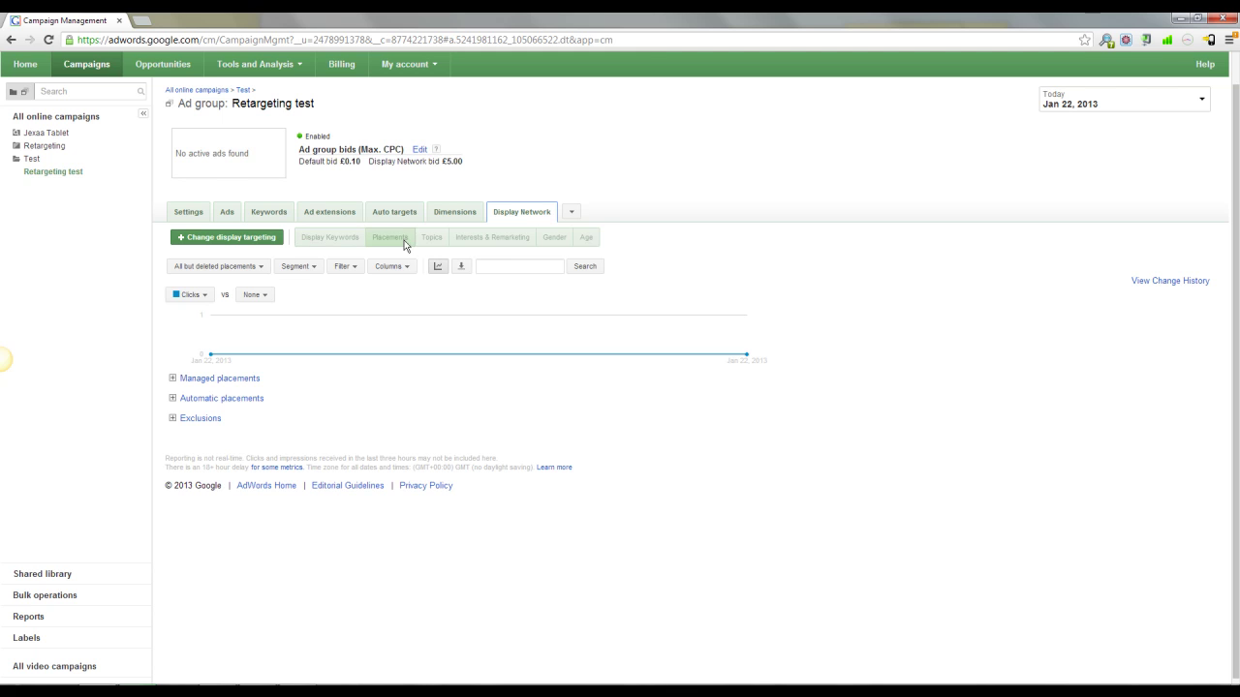
click(500, 241)
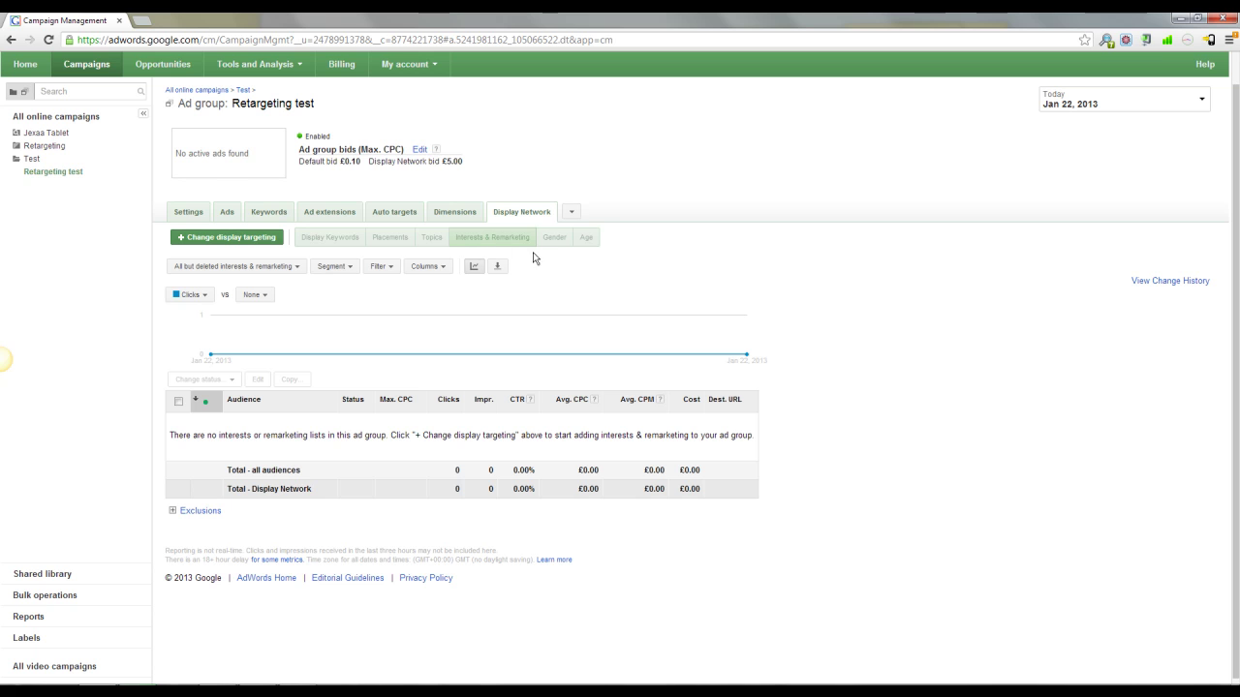
scroll(207, 272, down, 1)
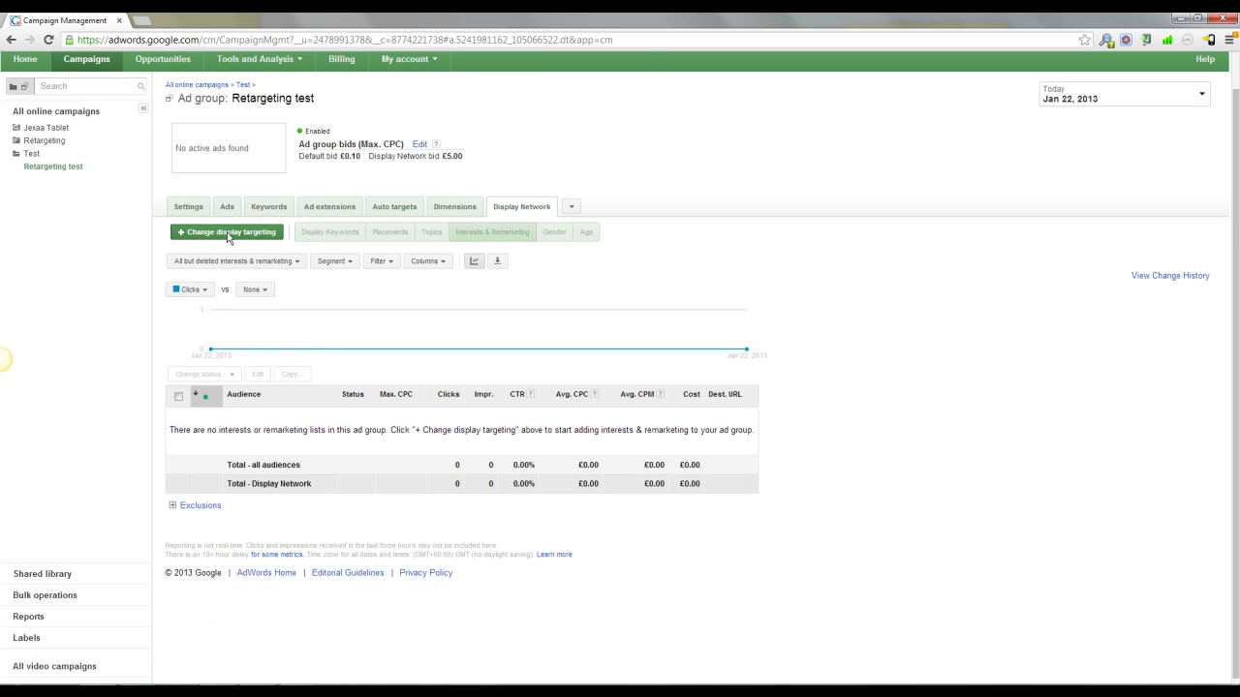
- Add the Jexaa remarketing list to Retargeting test's display targeting audiences
click(233, 234)
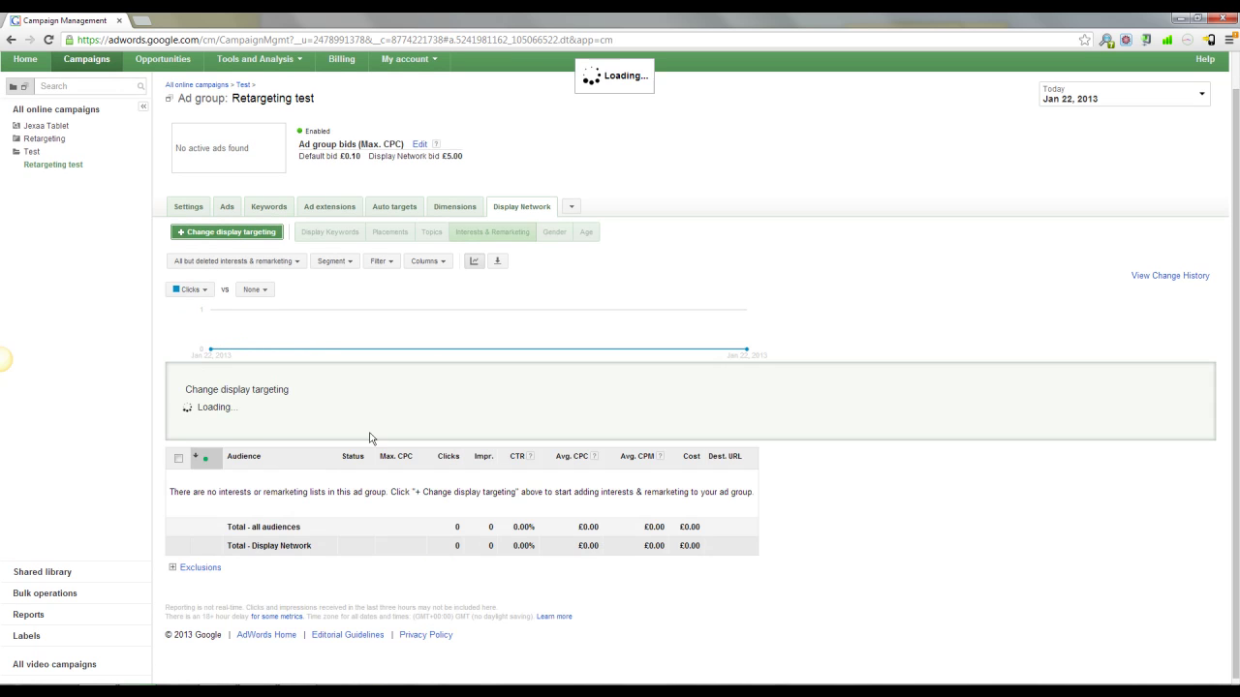
scroll(471, 366, down, 2)
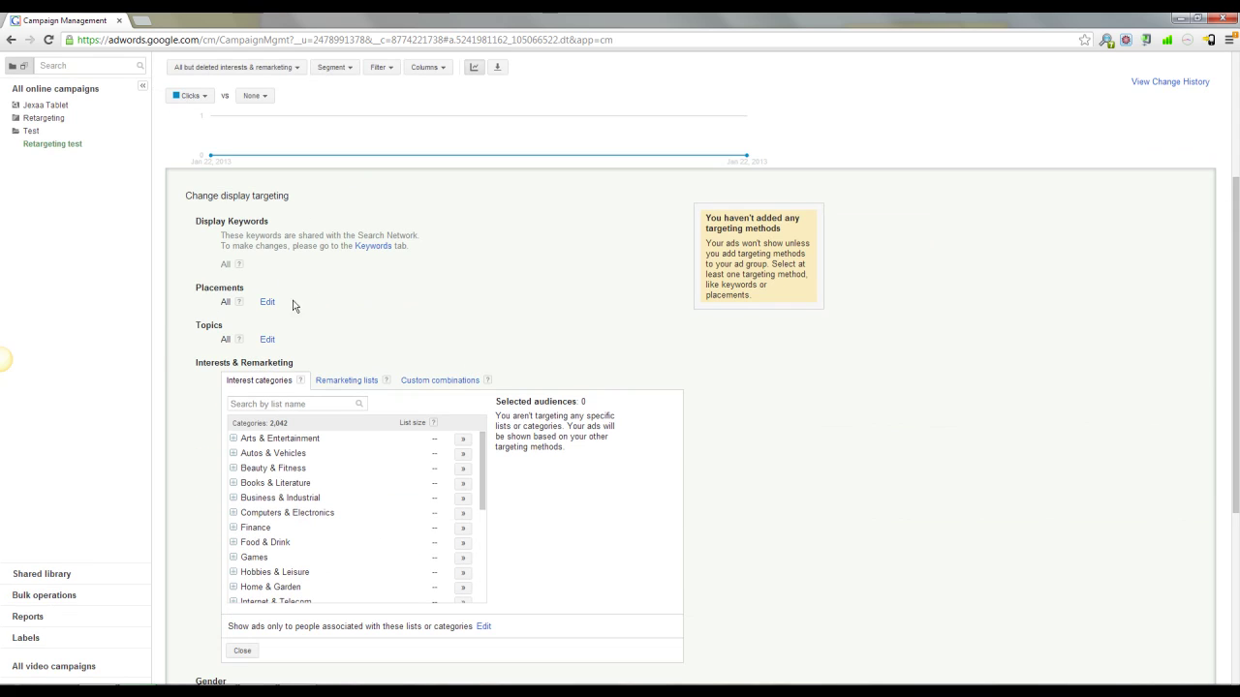
scroll(234, 289, down, 1)
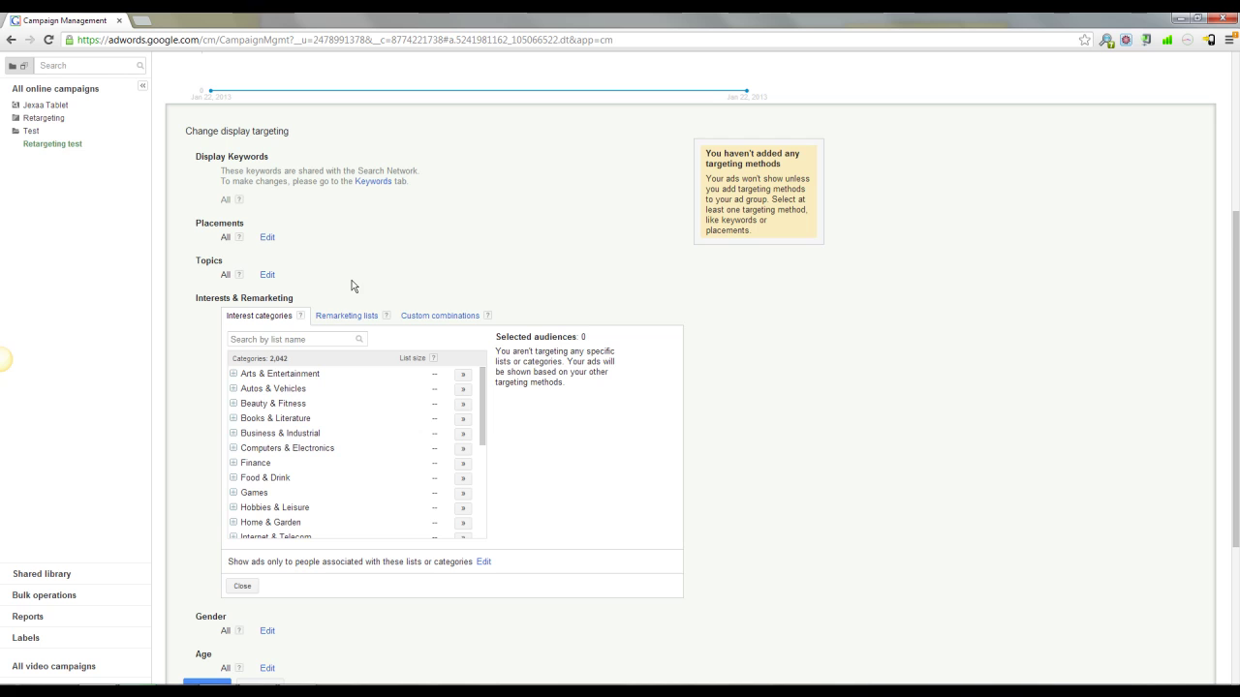
scroll(205, 364, down, 1)
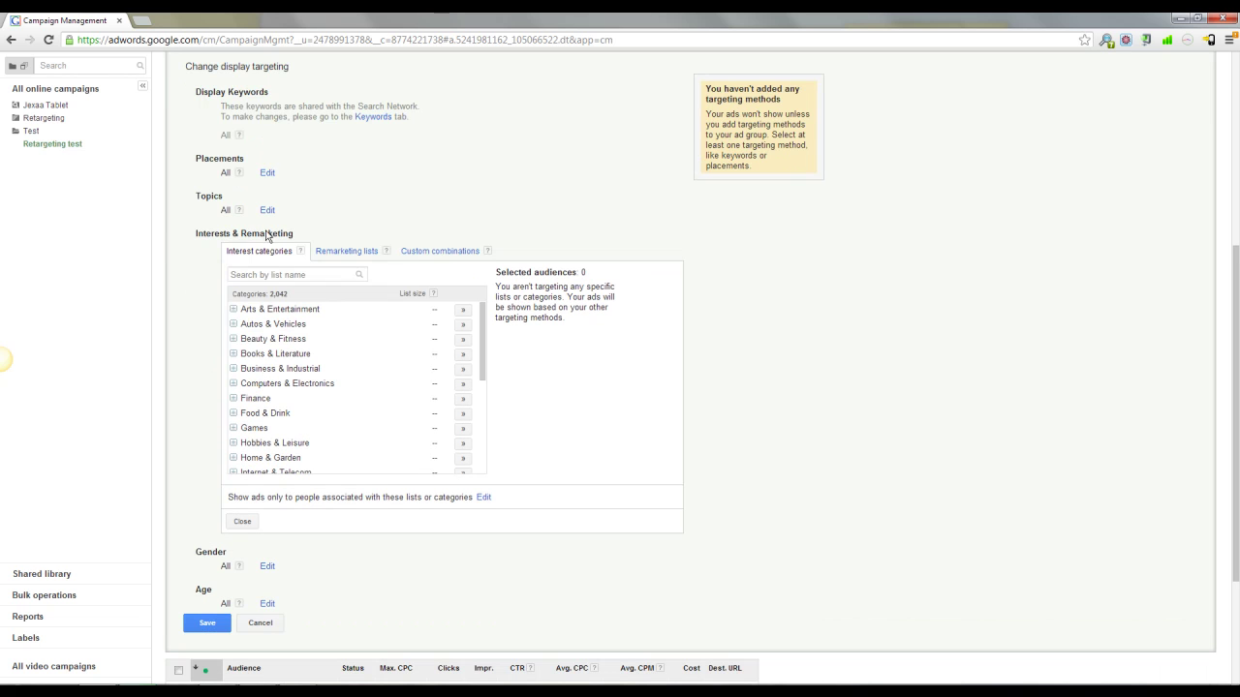
click(344, 252)
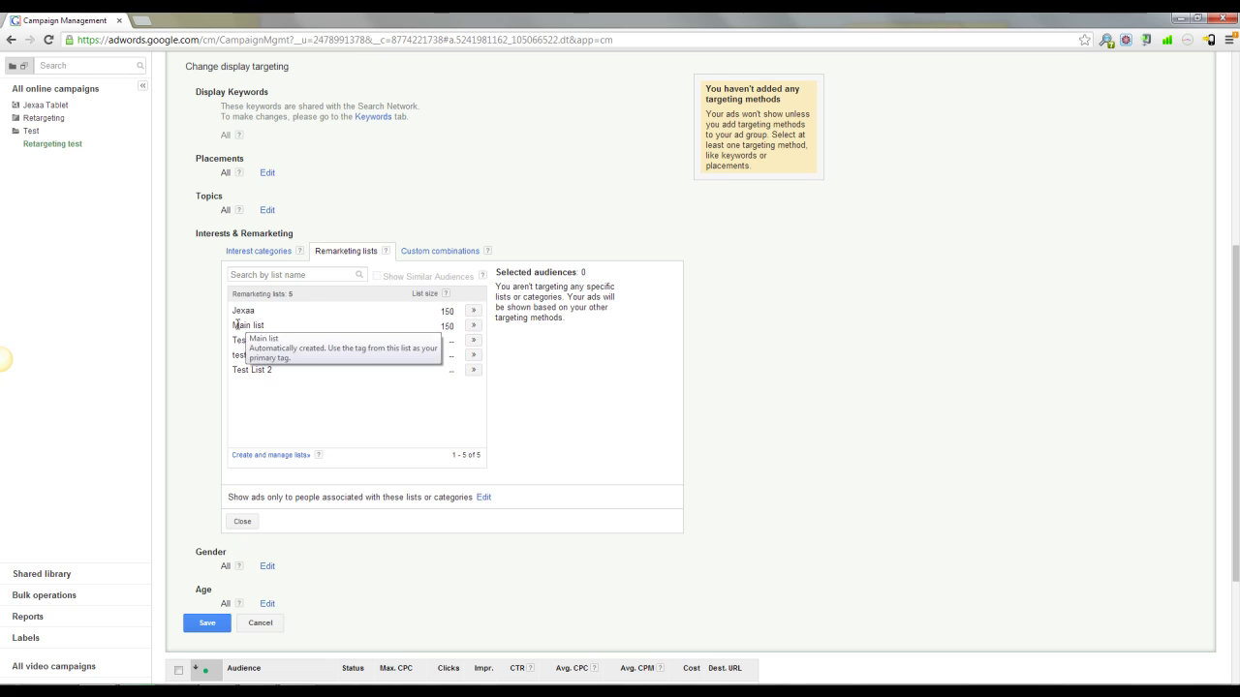
click(475, 312)
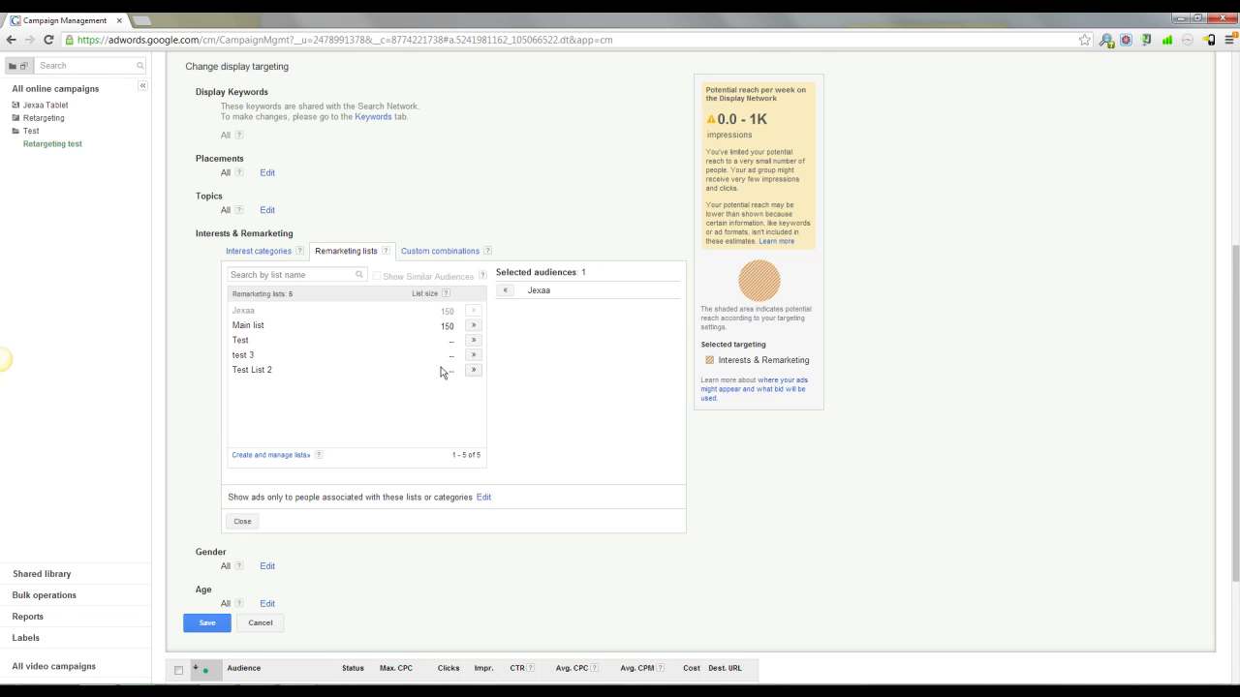
scroll(474, 330, down, 2)
scroll(523, 290, down, 3)
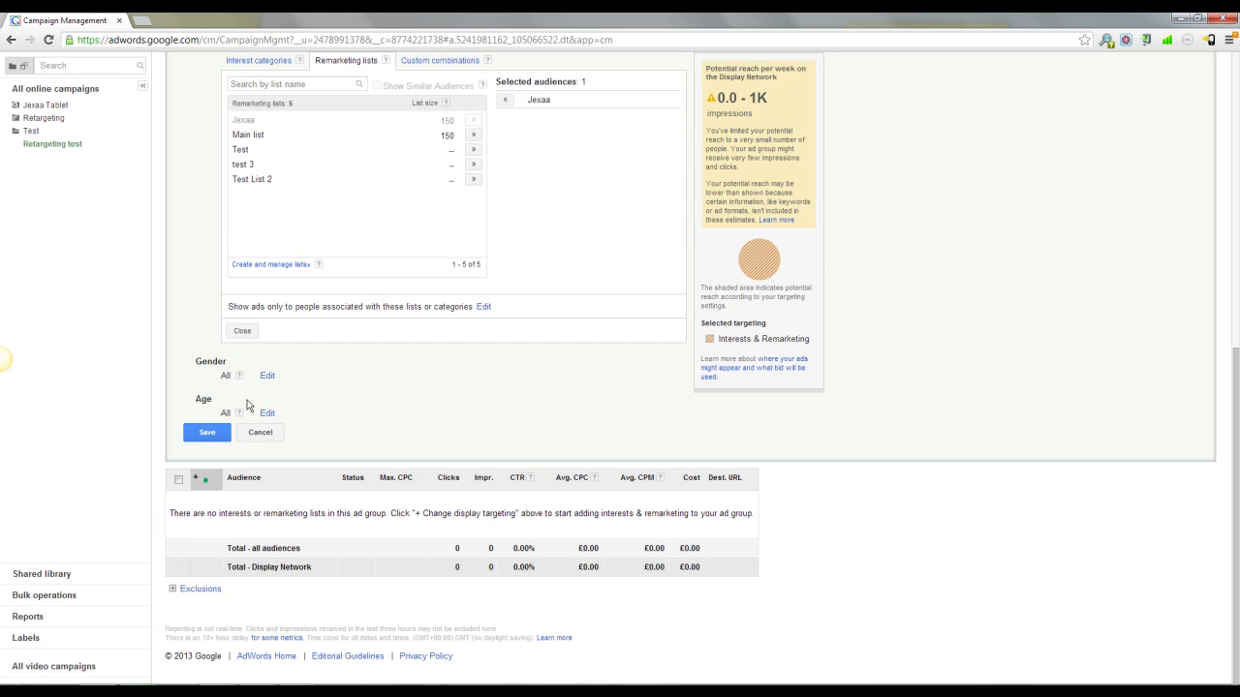
- Restrict age targeting to Specific ages, keeping every range from 18-24 to Unknown ticked
click(266, 378)
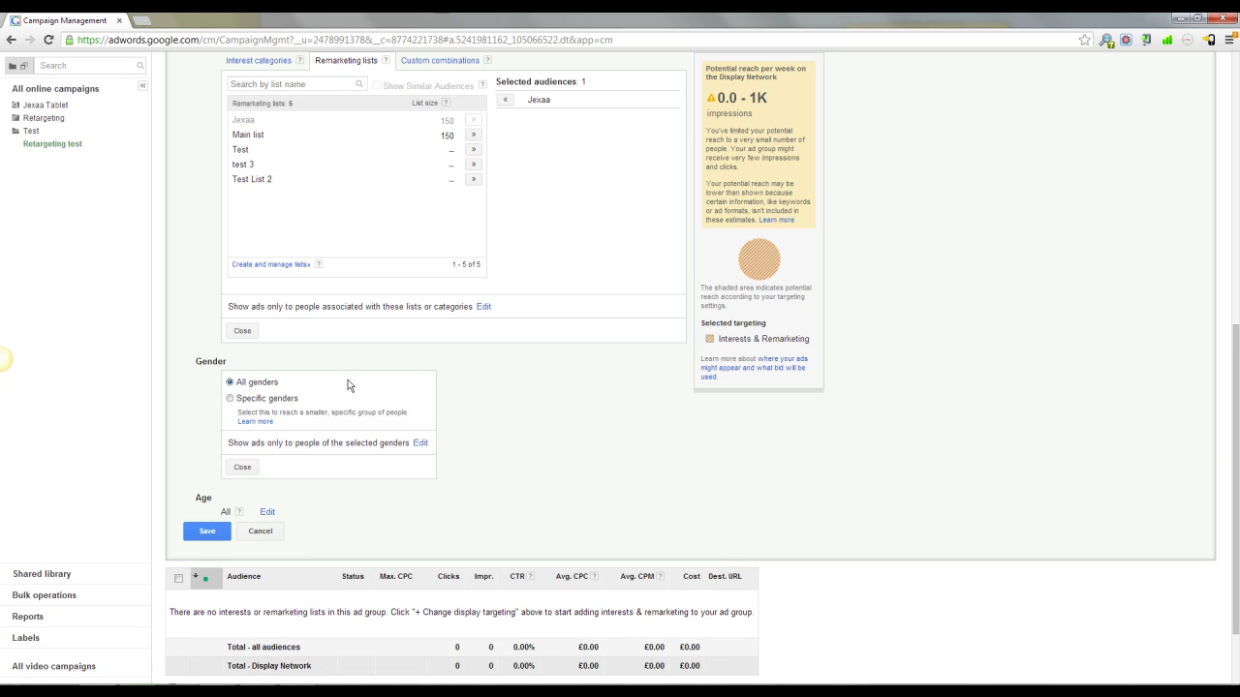
scroll(223, 429, down, 2)
click(268, 447)
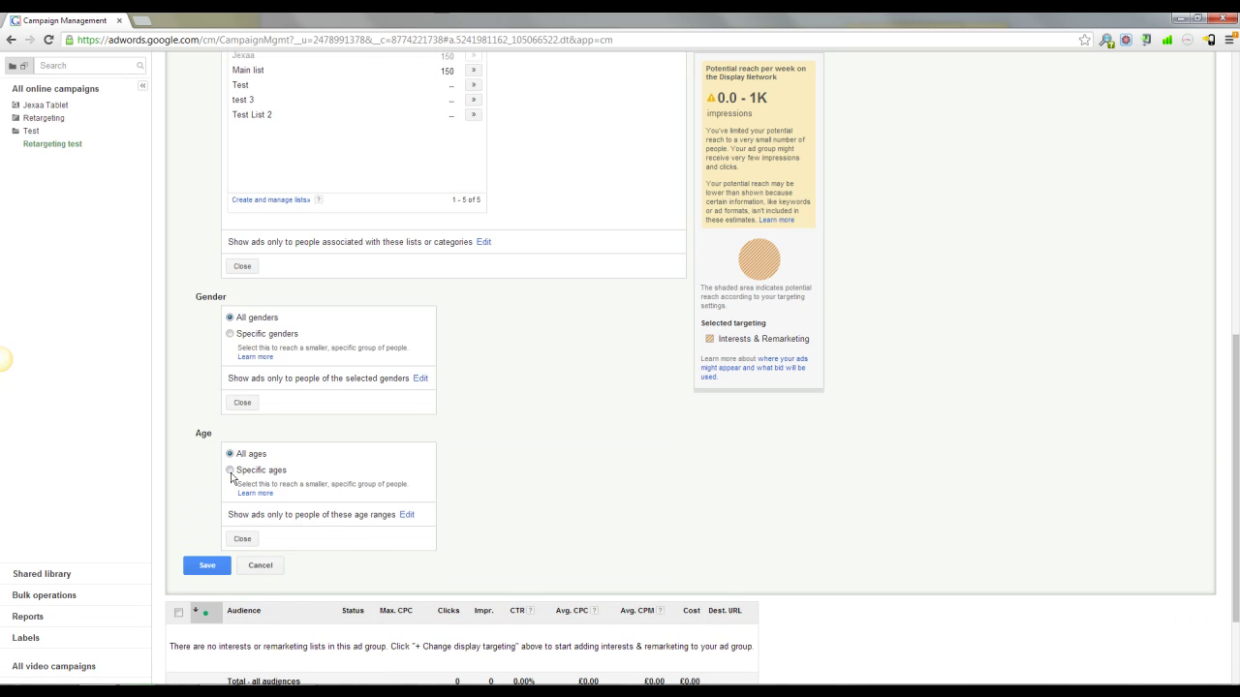
click(230, 470)
scroll(186, 445, down, 5)
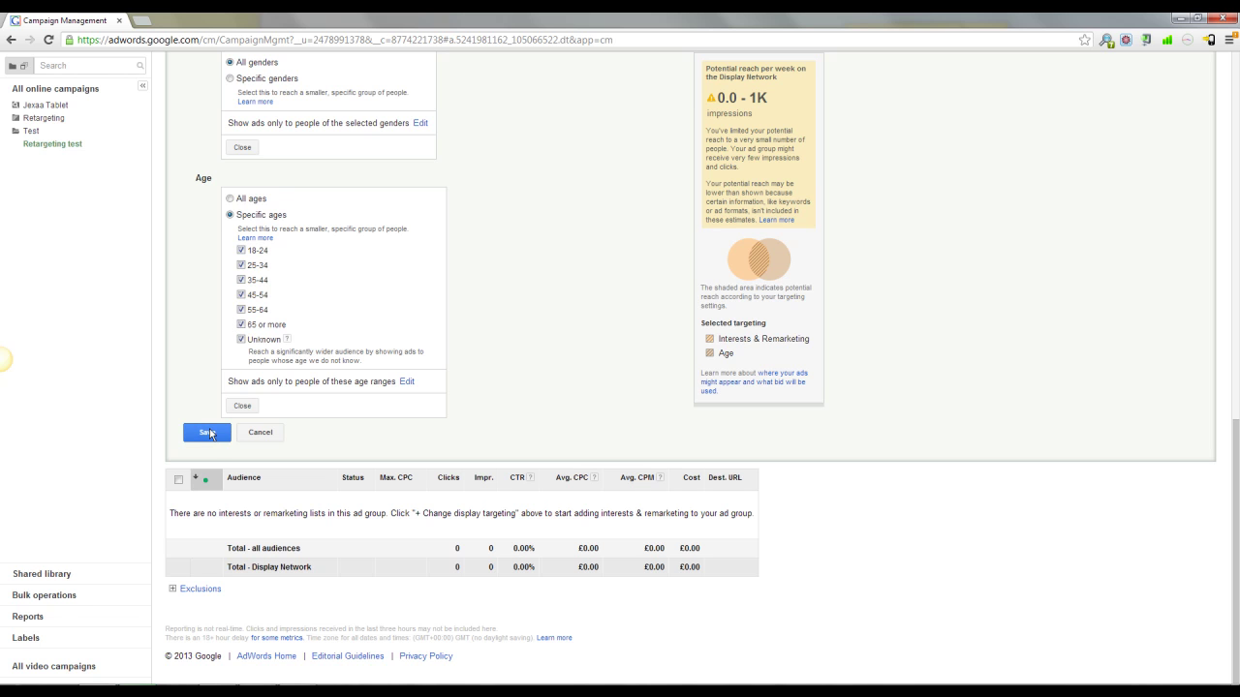
scroll(209, 324, up, 10)
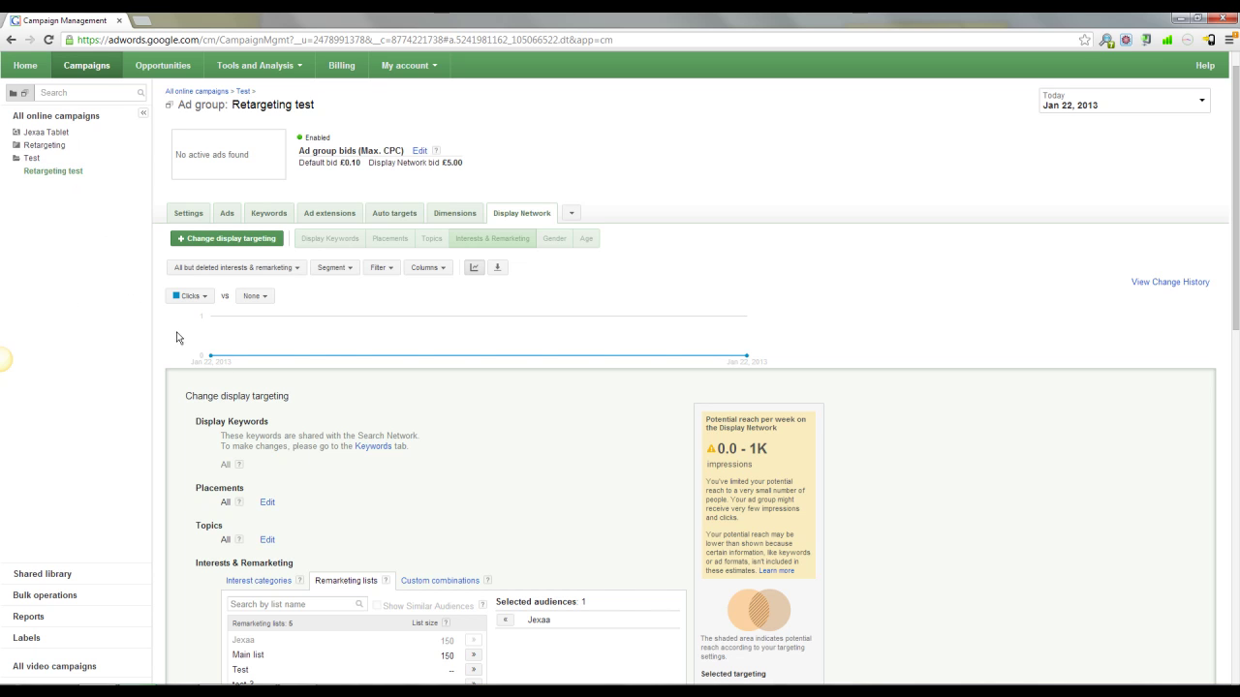
- Review the Retargeting campaign's audiences, showing Jexaa targeted in Ad Group #1 with 6 impressions
click(45, 144)
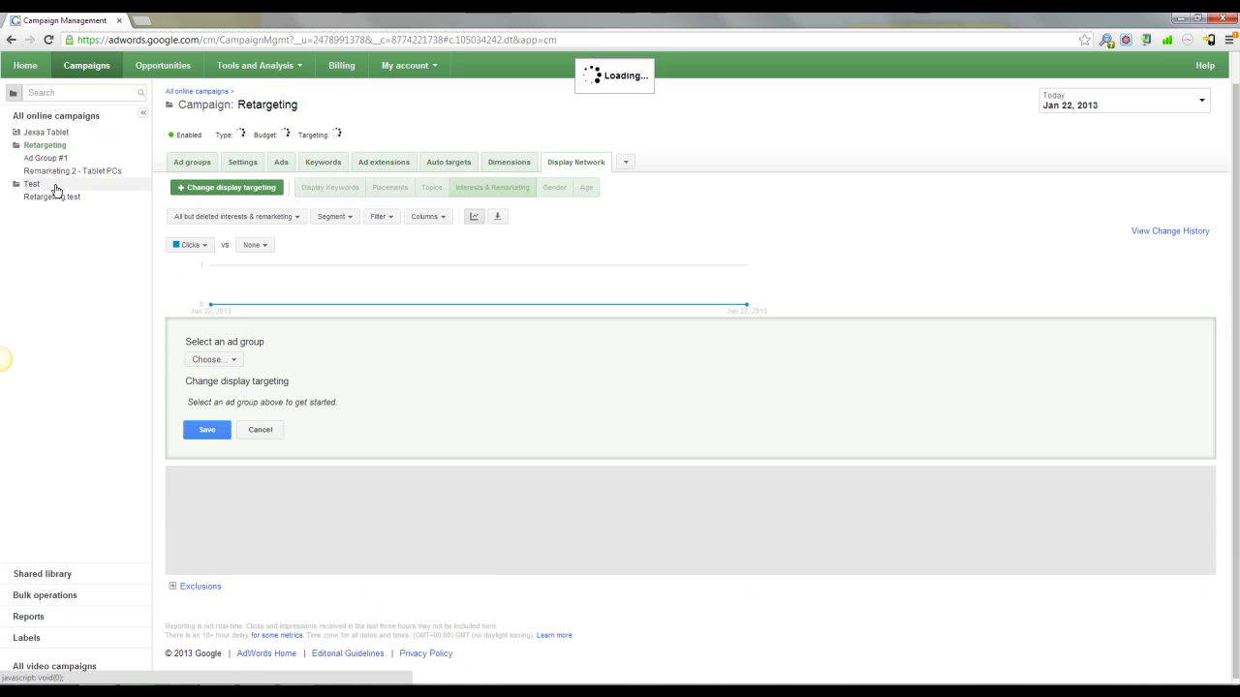
click(53, 159)
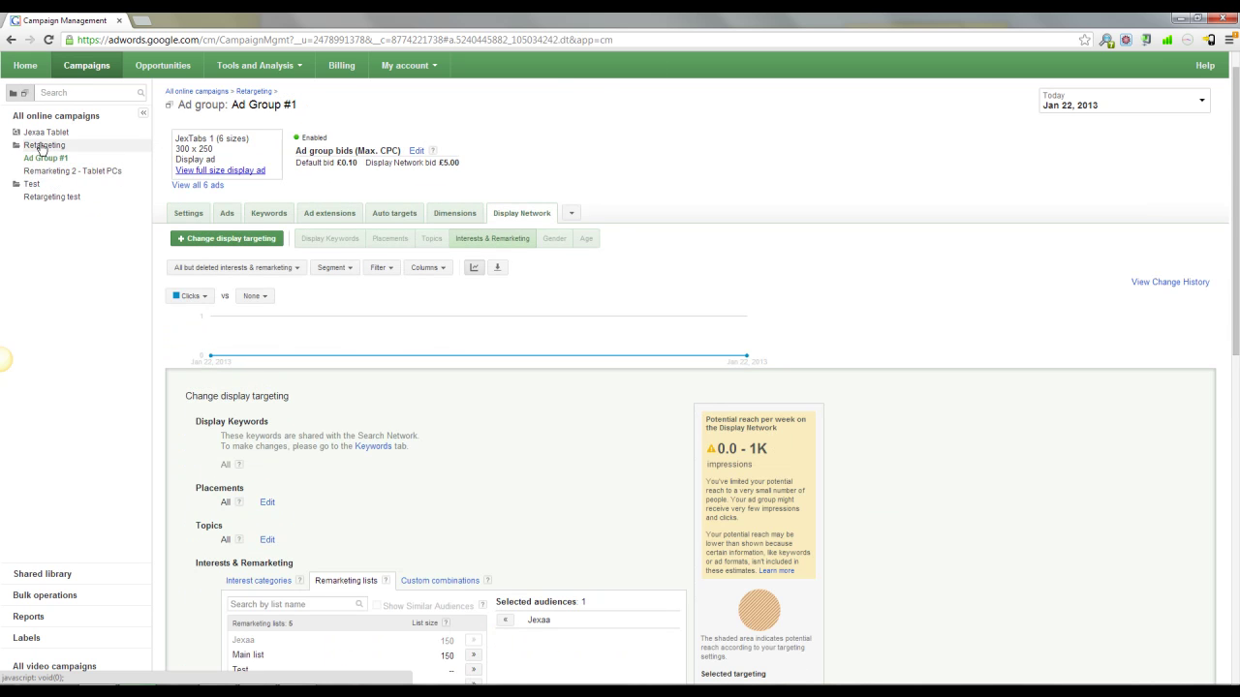
click(53, 144)
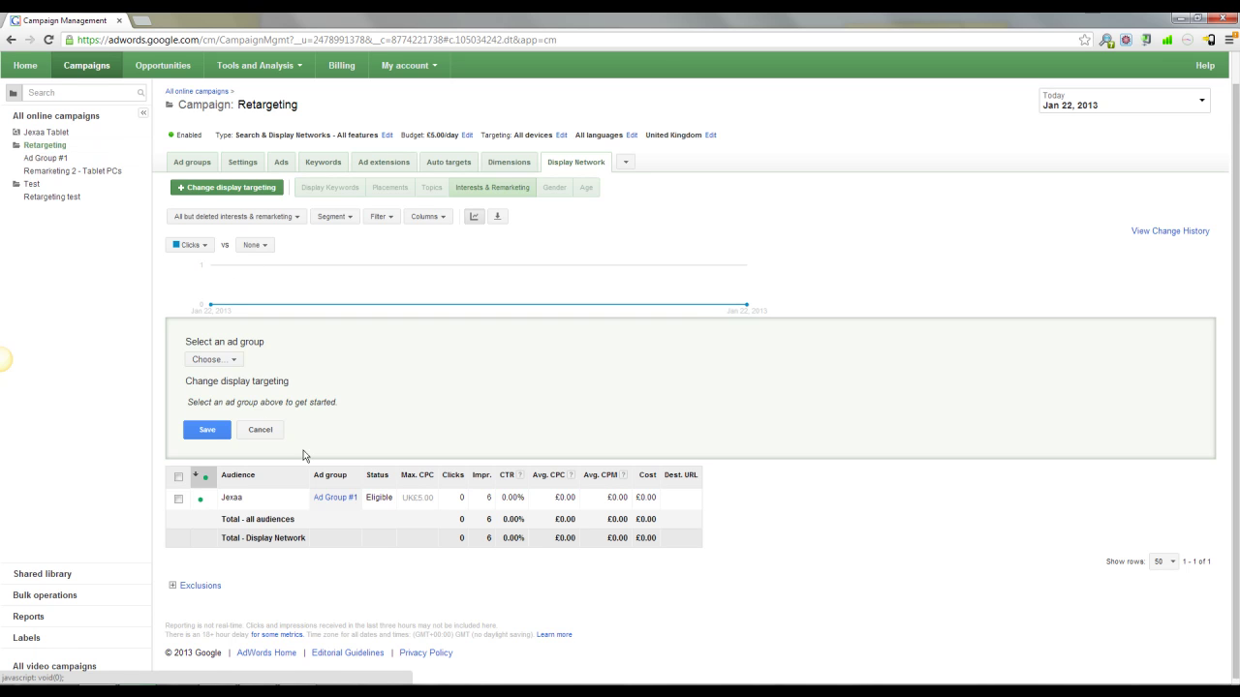
scroll(266, 426, down, 1)
click(260, 425)
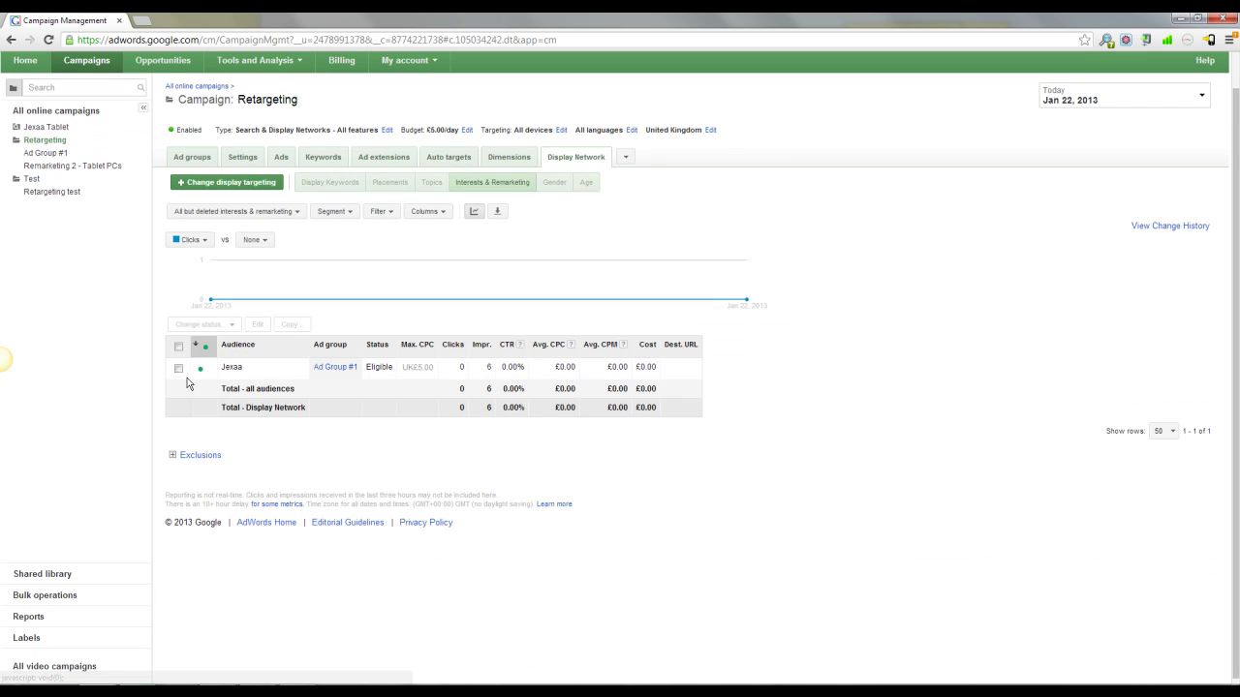
double_click(489, 367)
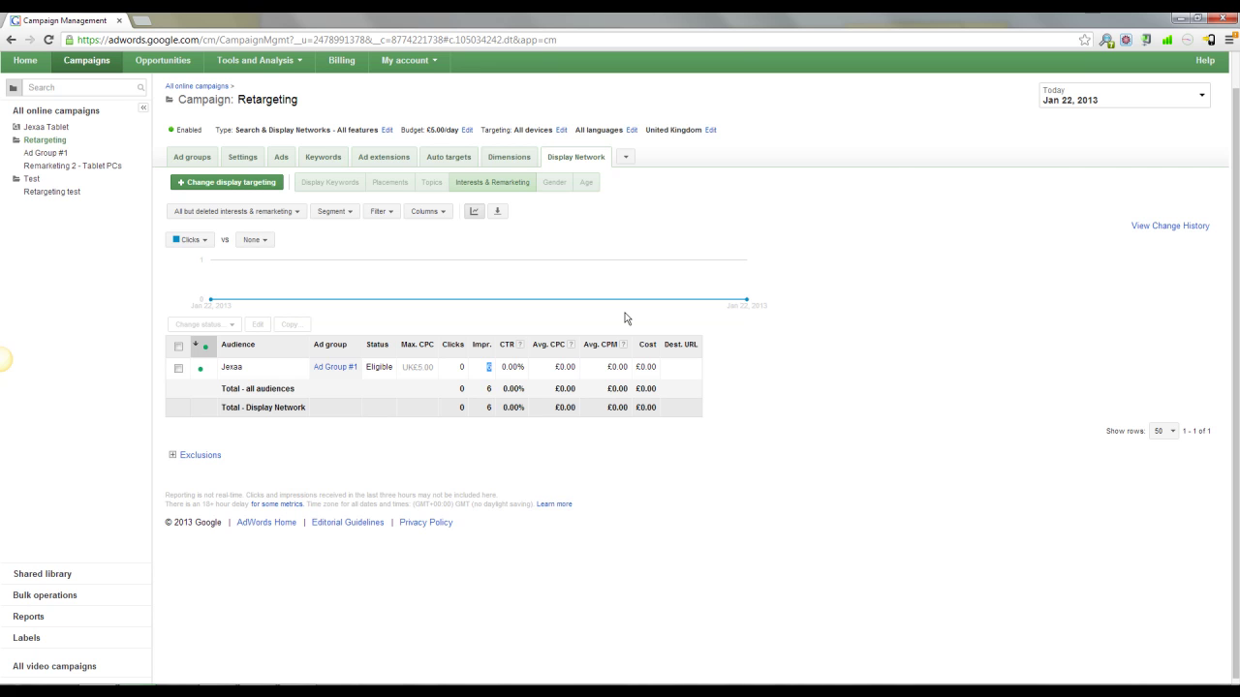
- In the Shared library, start a new audience of type Remarketing list
click(49, 574)
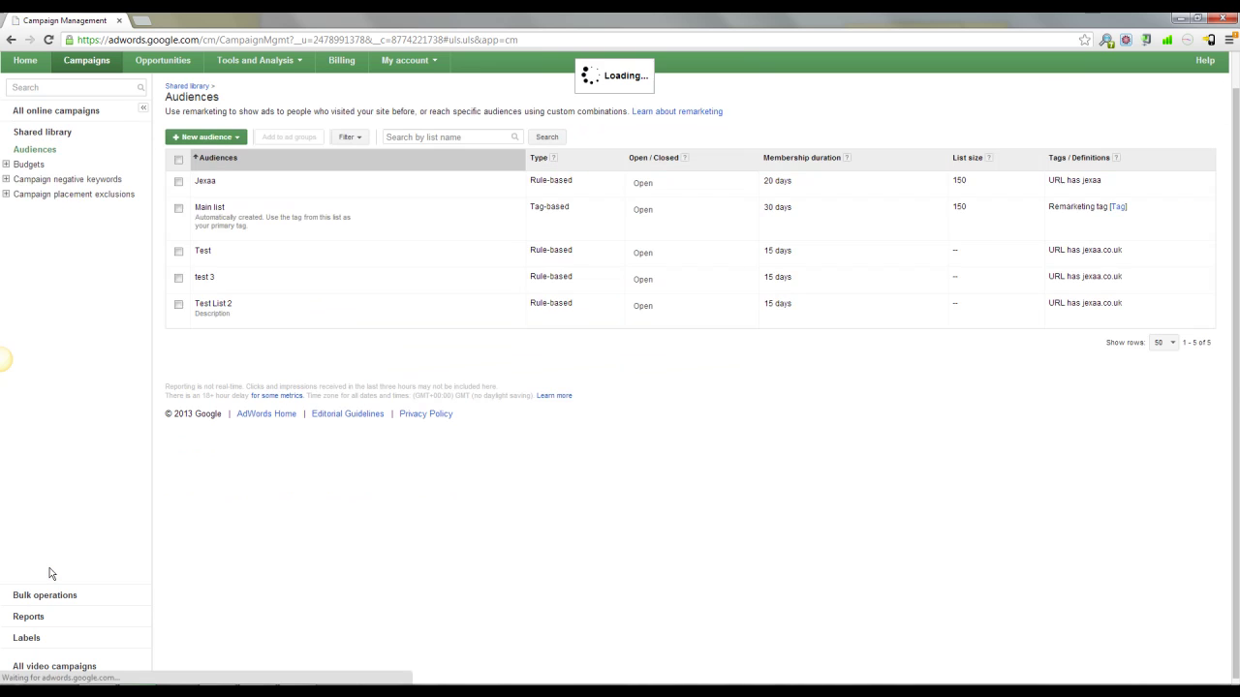
click(206, 136)
click(215, 161)
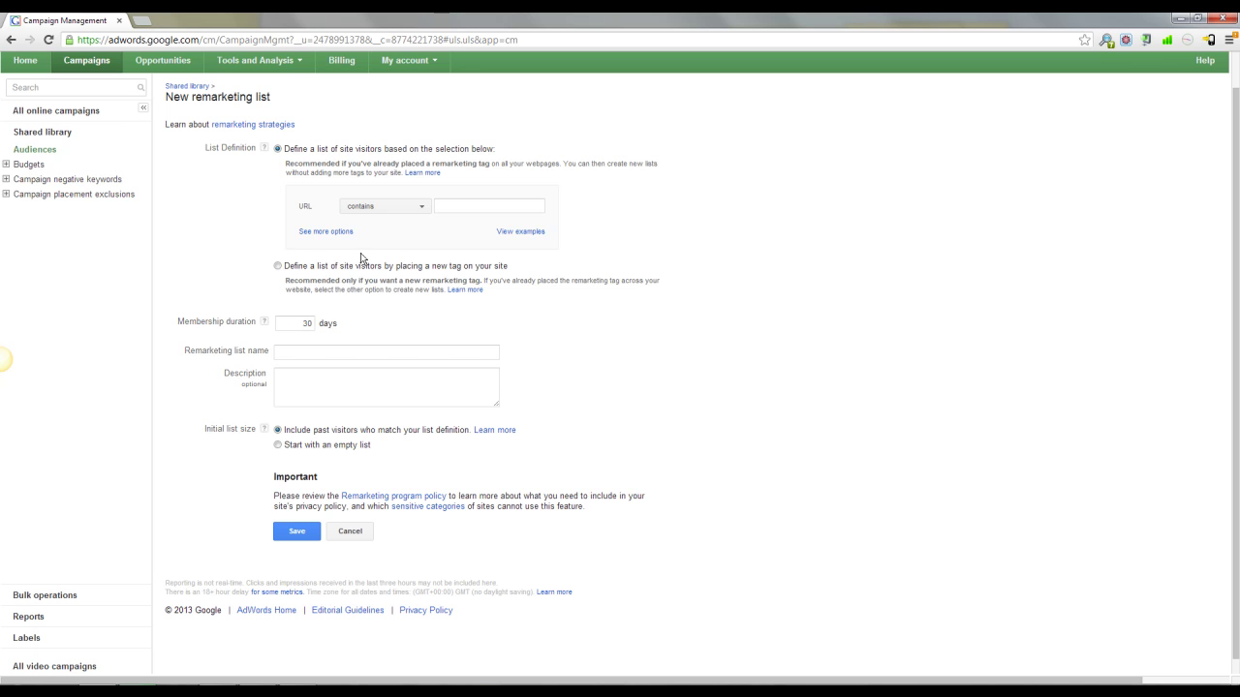
scroll(300, 280, up, 1)
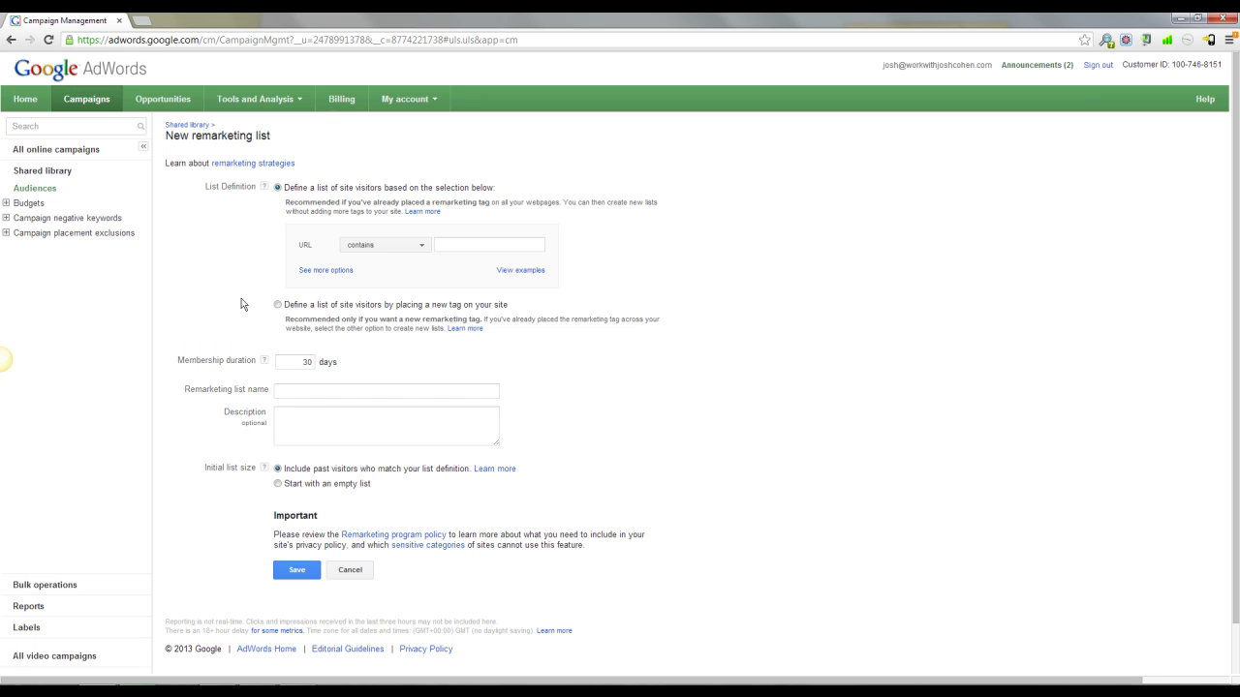
- Abandon the unsaved remarketing list and go back to the Retargeting campaign page
click(56, 149)
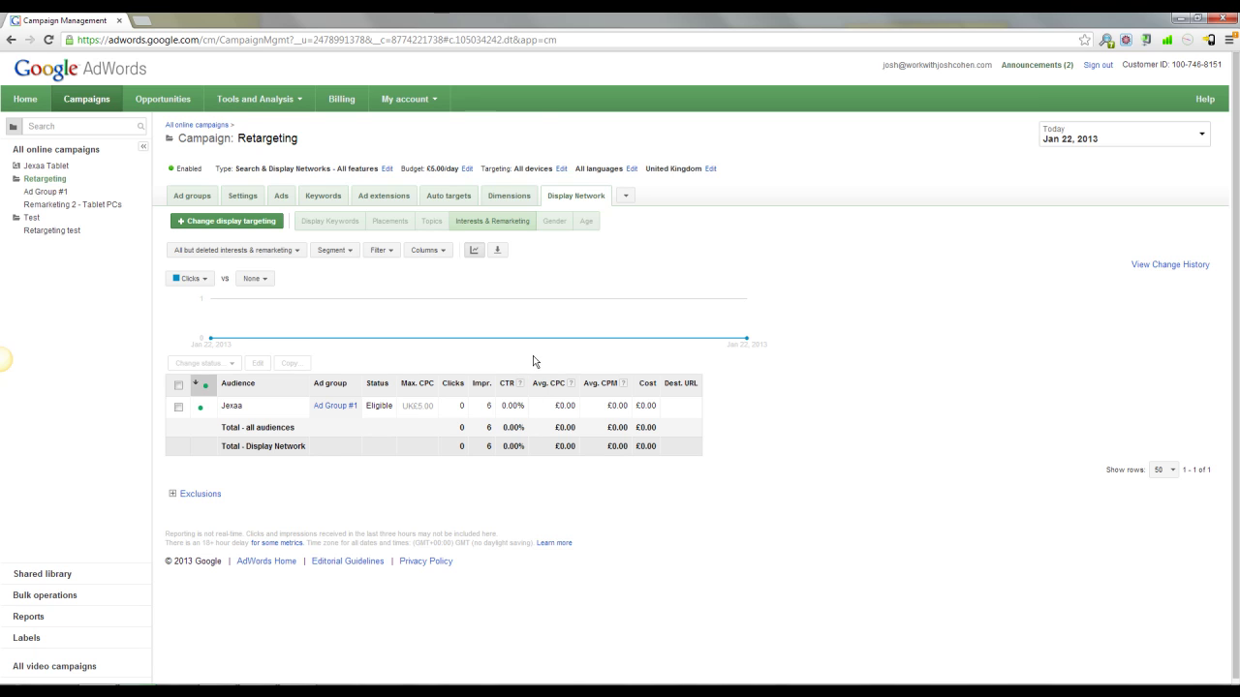
- Open the campaign settings and expand the ad rotation and frequency capping options
click(242, 197)
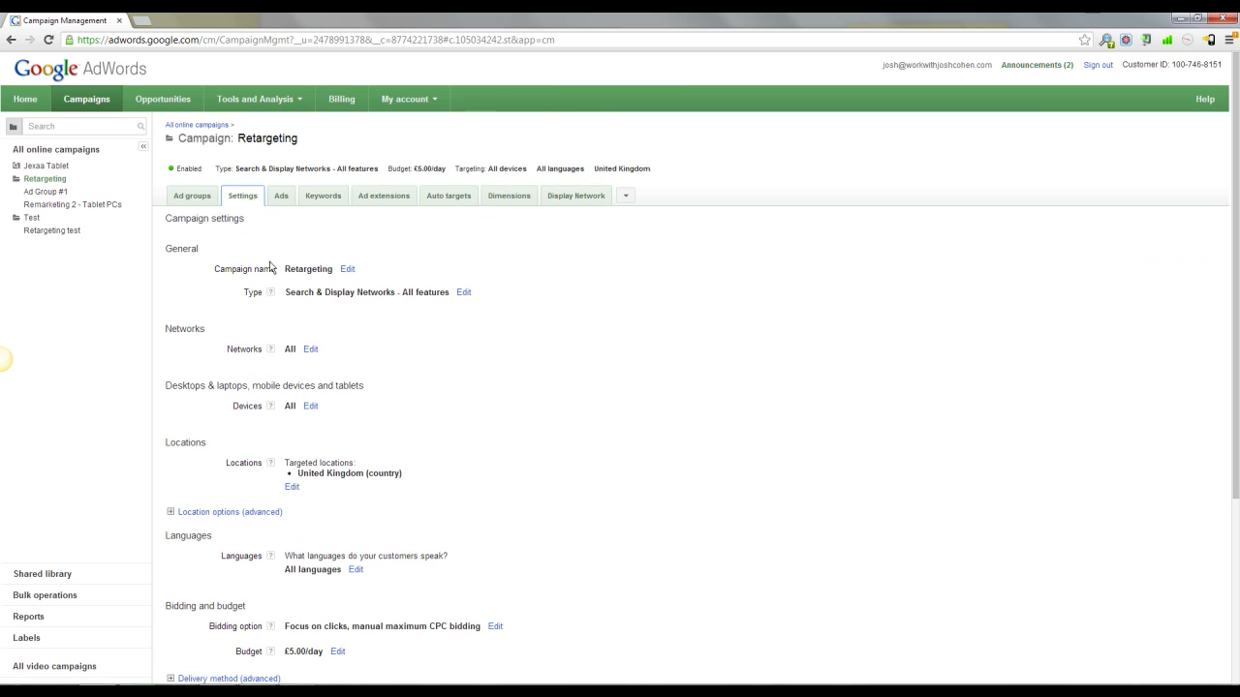
scroll(416, 279, down, 3)
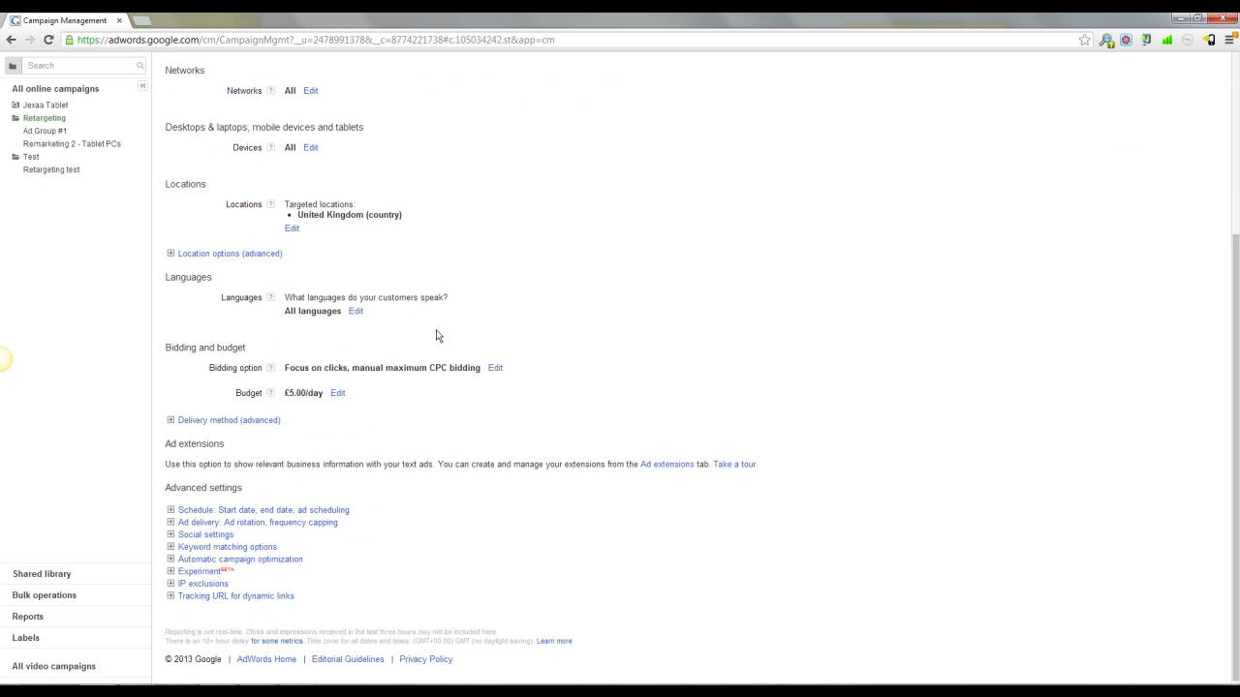
scroll(611, 246, up, 3)
scroll(325, 442, down, 3)
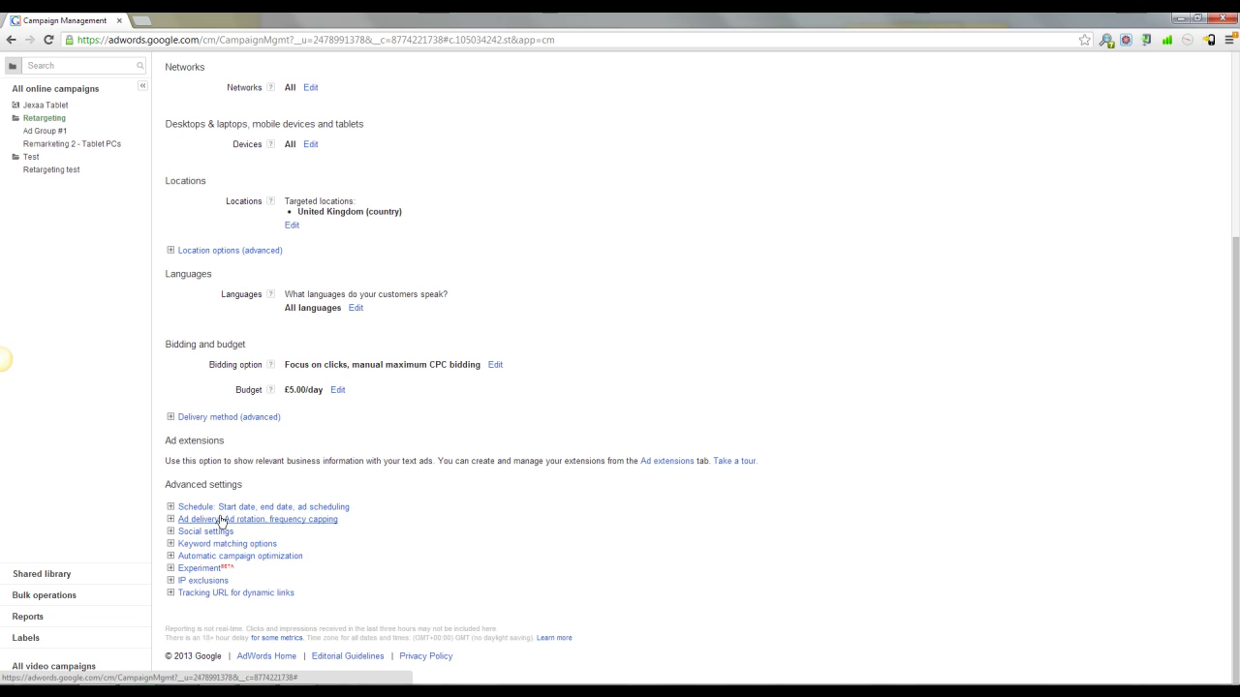
click(176, 520)
scroll(581, 377, down, 1)
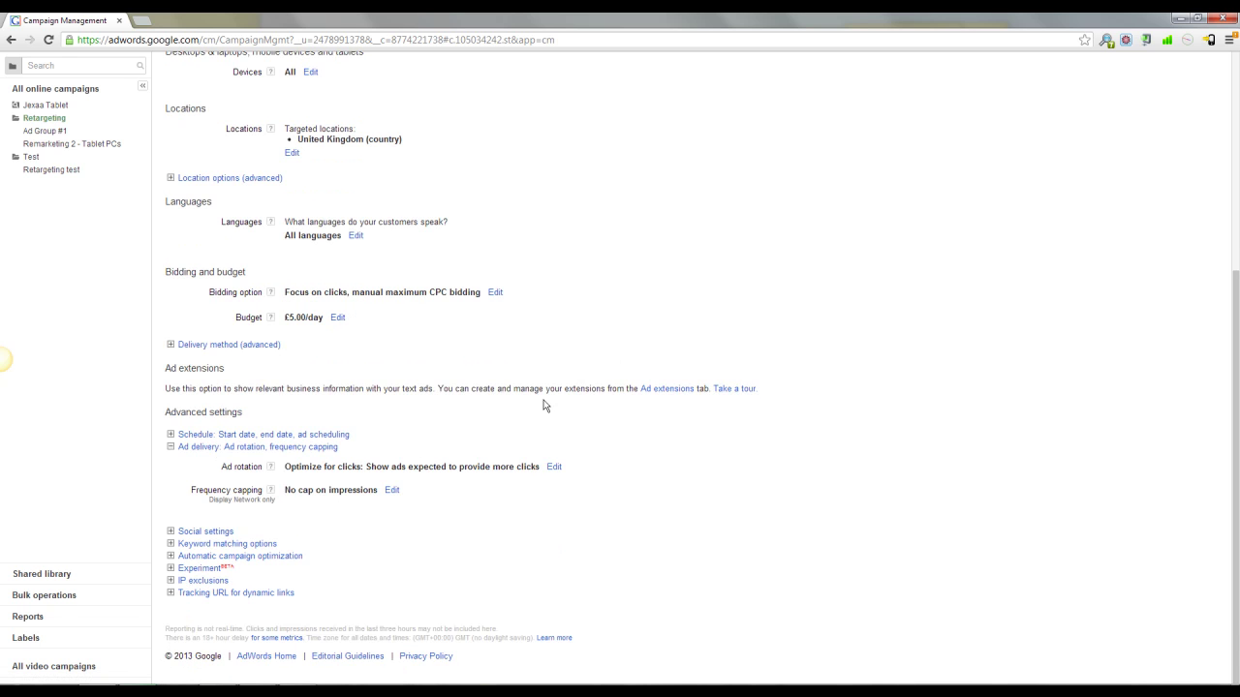
- Edit frequency capping to limit impressions to 2, counted per individual ad
click(391, 491)
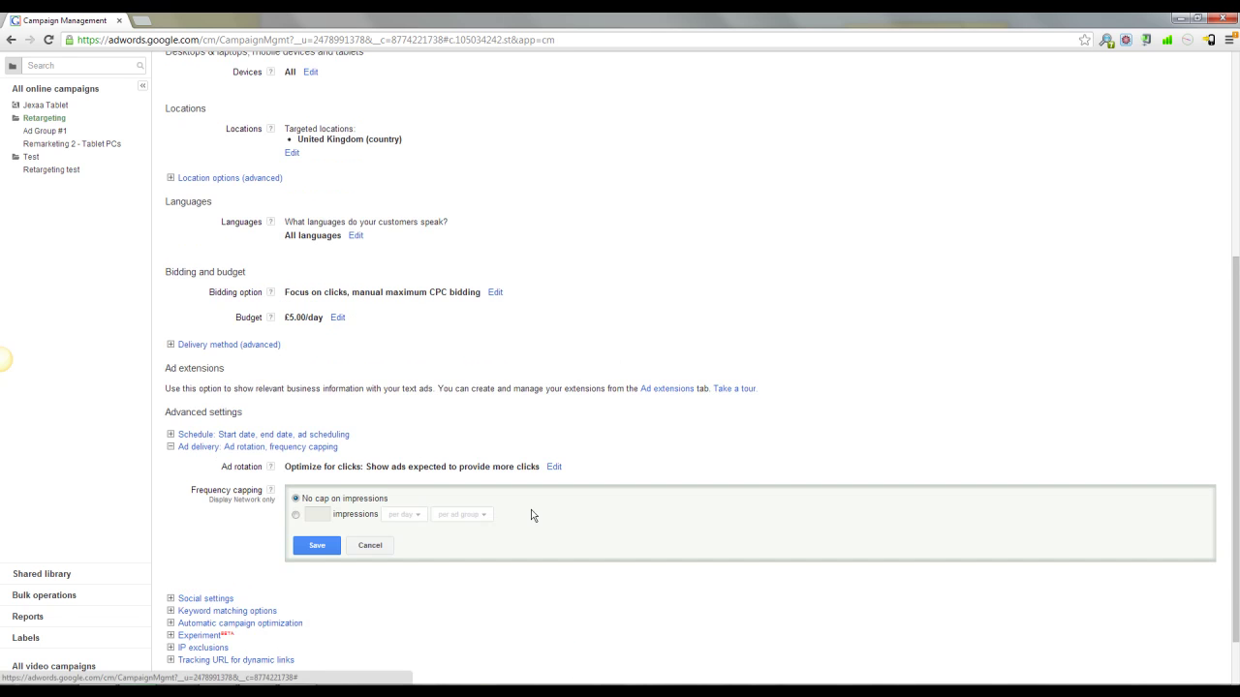
scroll(632, 424, down, 1)
click(296, 448)
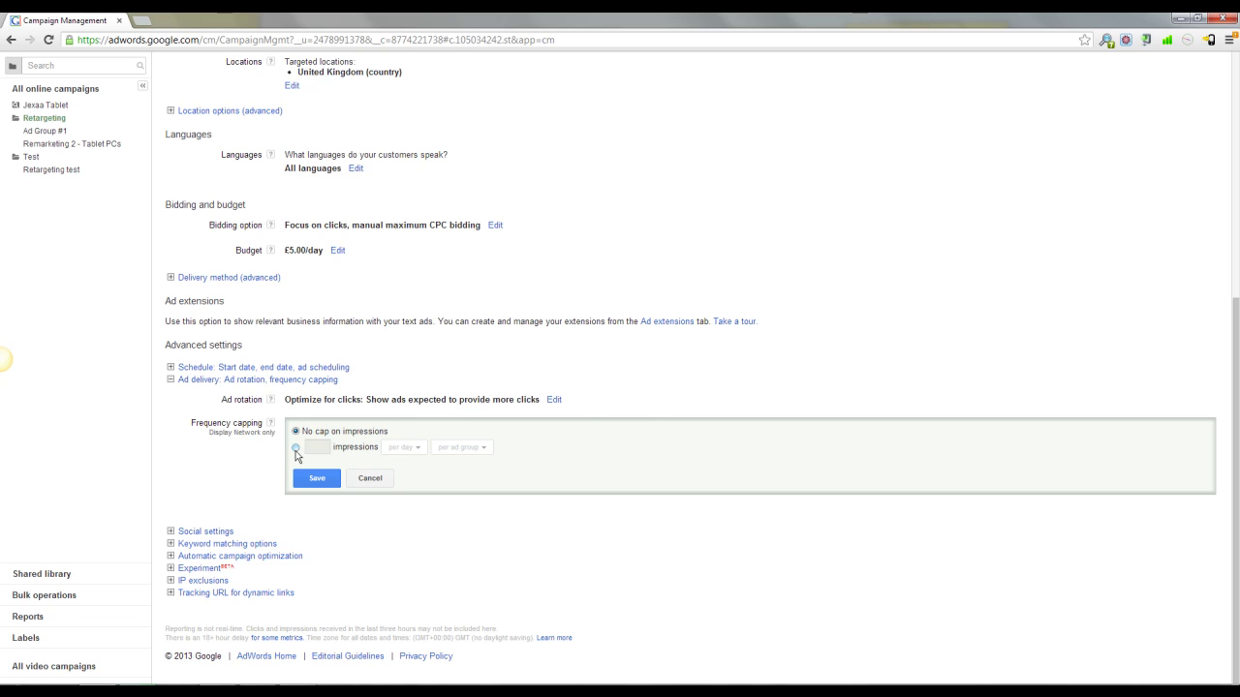
click(317, 449)
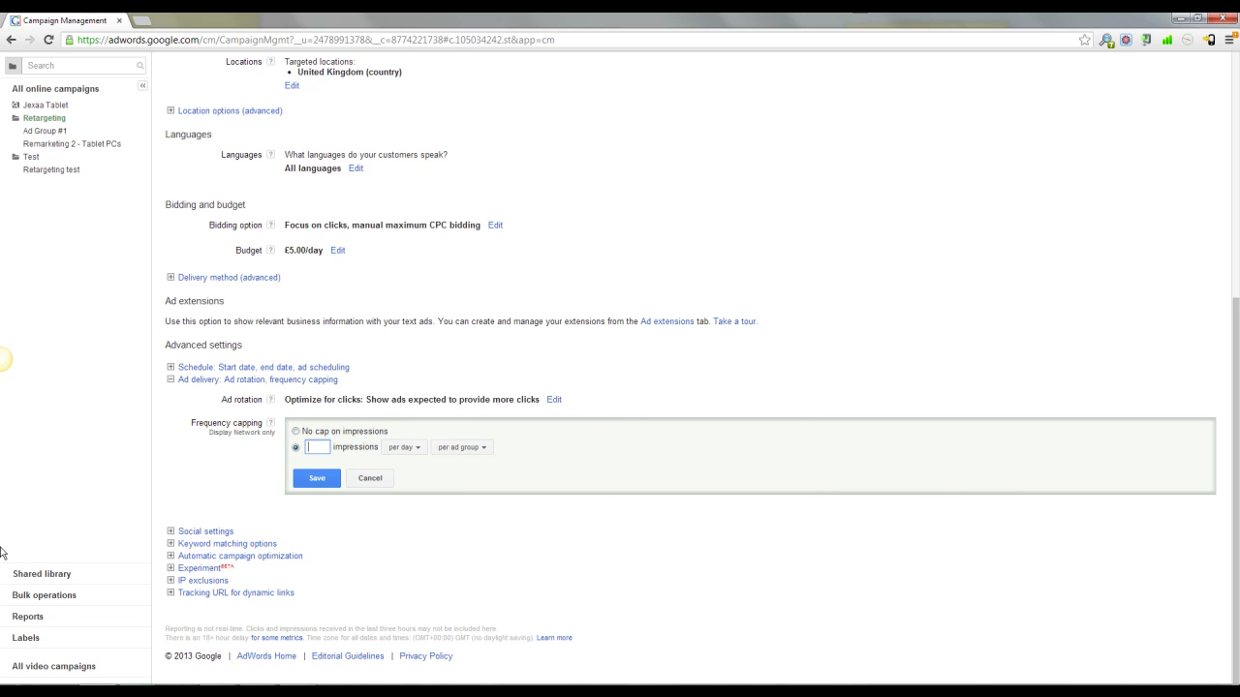
text(2)
click(469, 450)
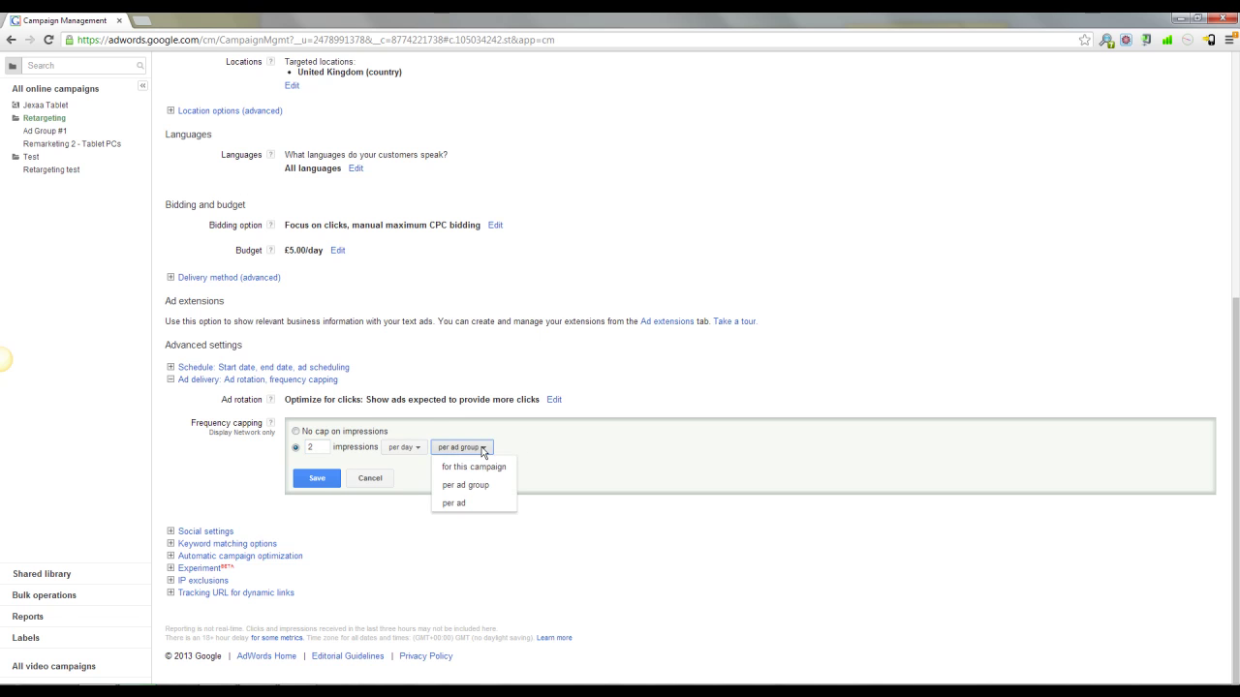
click(483, 449)
click(482, 450)
click(454, 503)
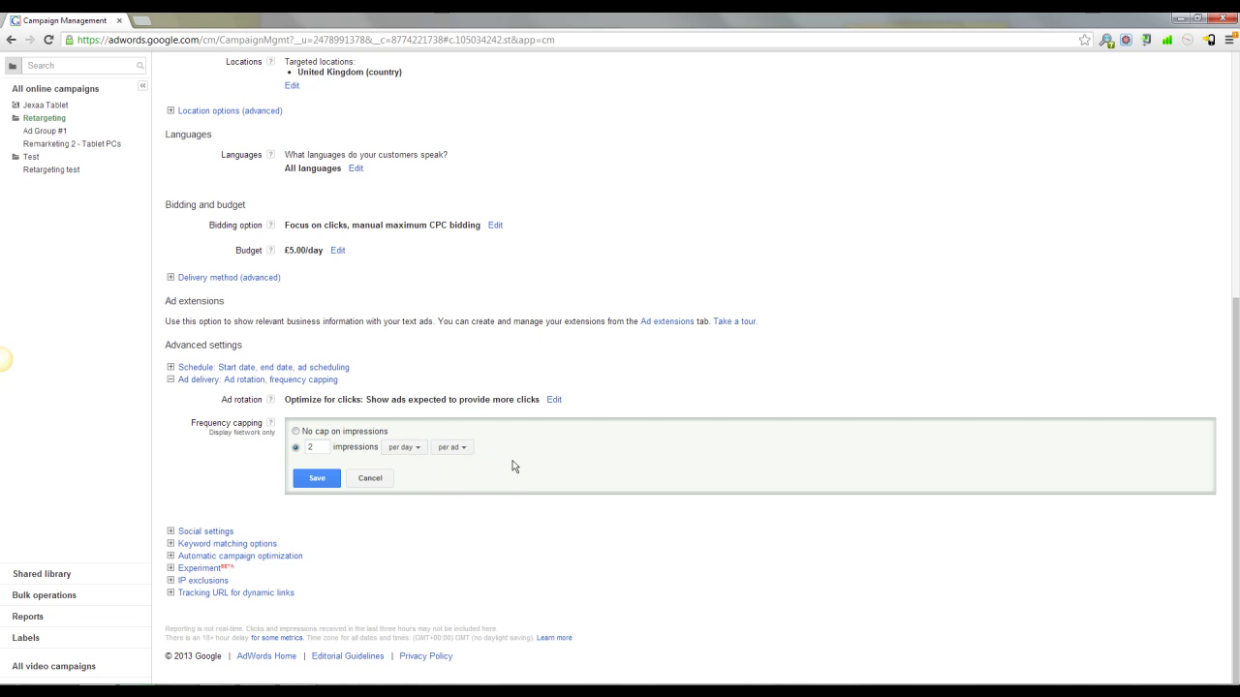
- Keep the cap period at per day with the count at 2, and save it
click(411, 451)
click(411, 452)
double_click(309, 447)
text(5)
key(ctrl+z)
click(316, 479)
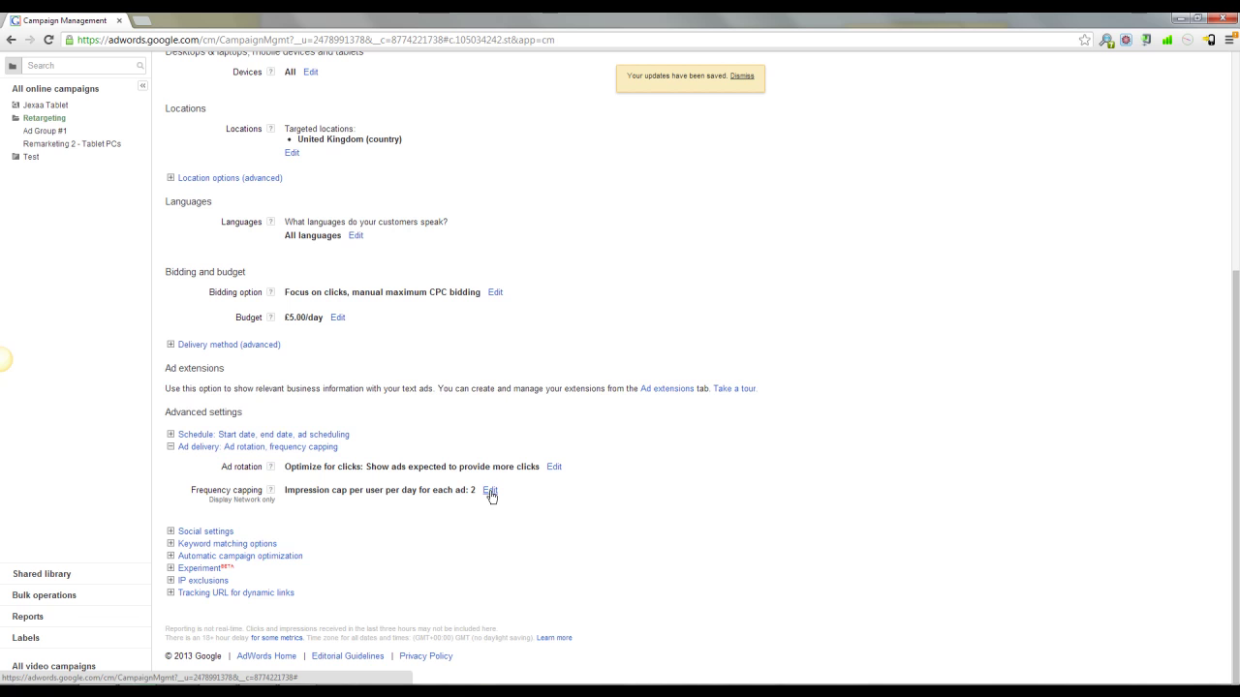
scroll(469, 514, up, 3)
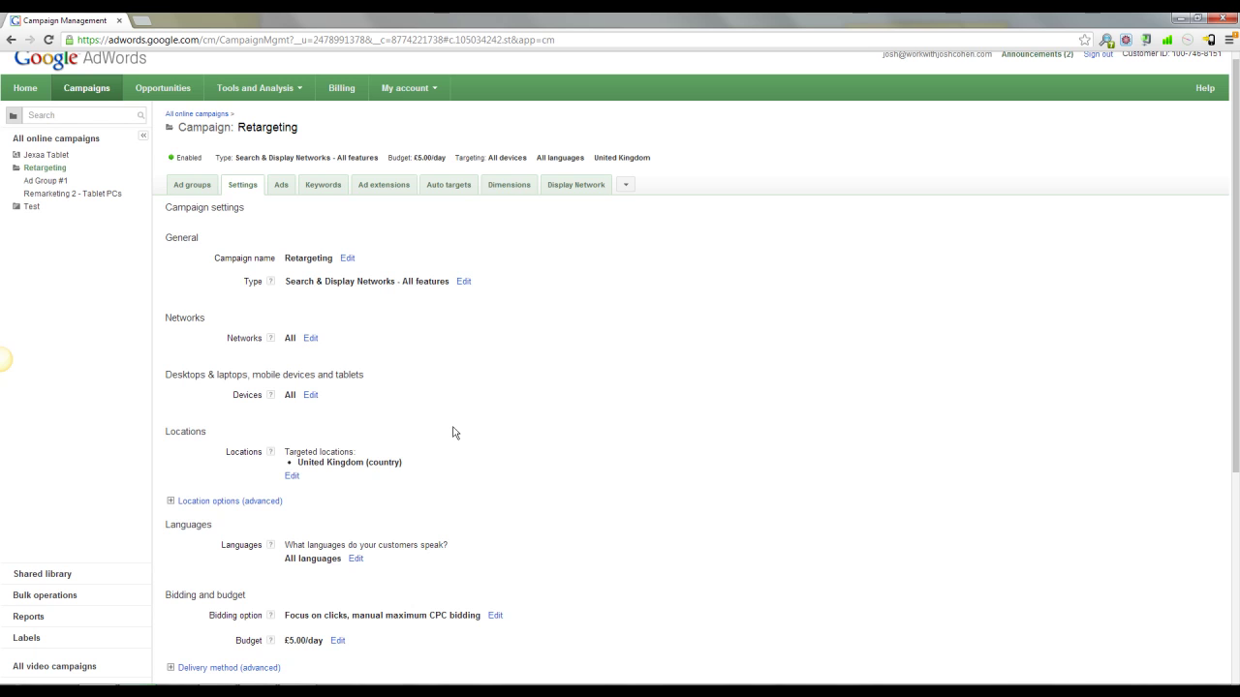
scroll(429, 349, down, 4)
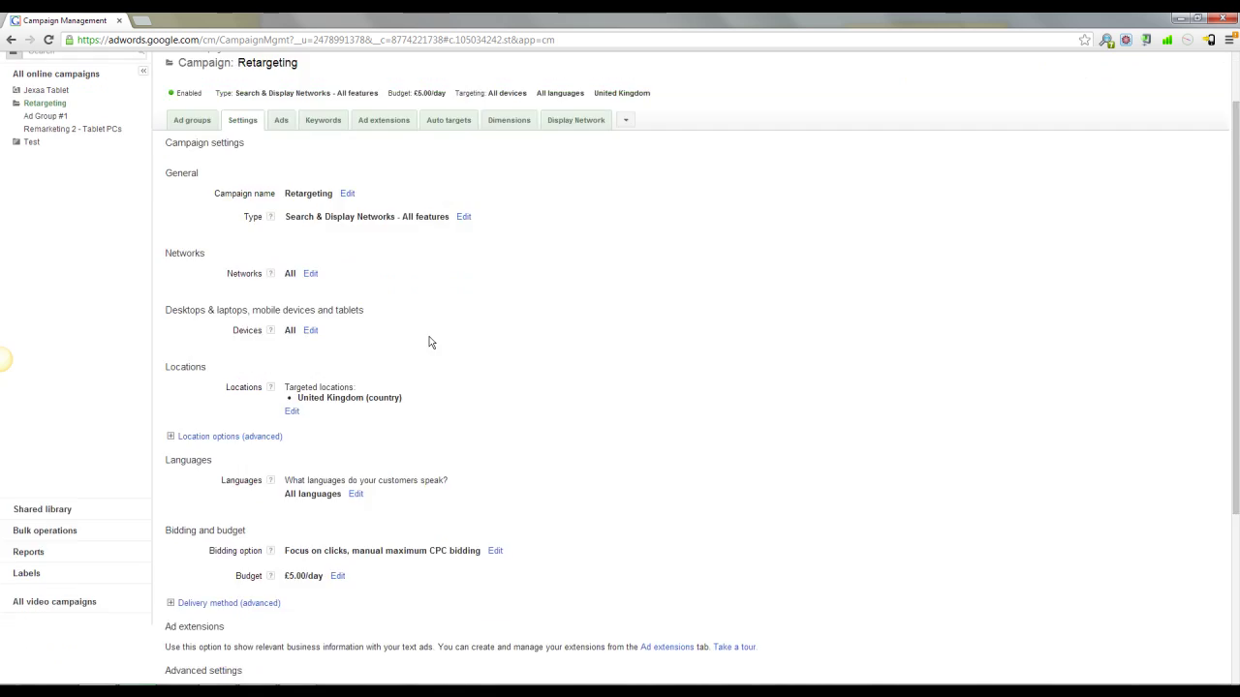
scroll(426, 378, up, 4)
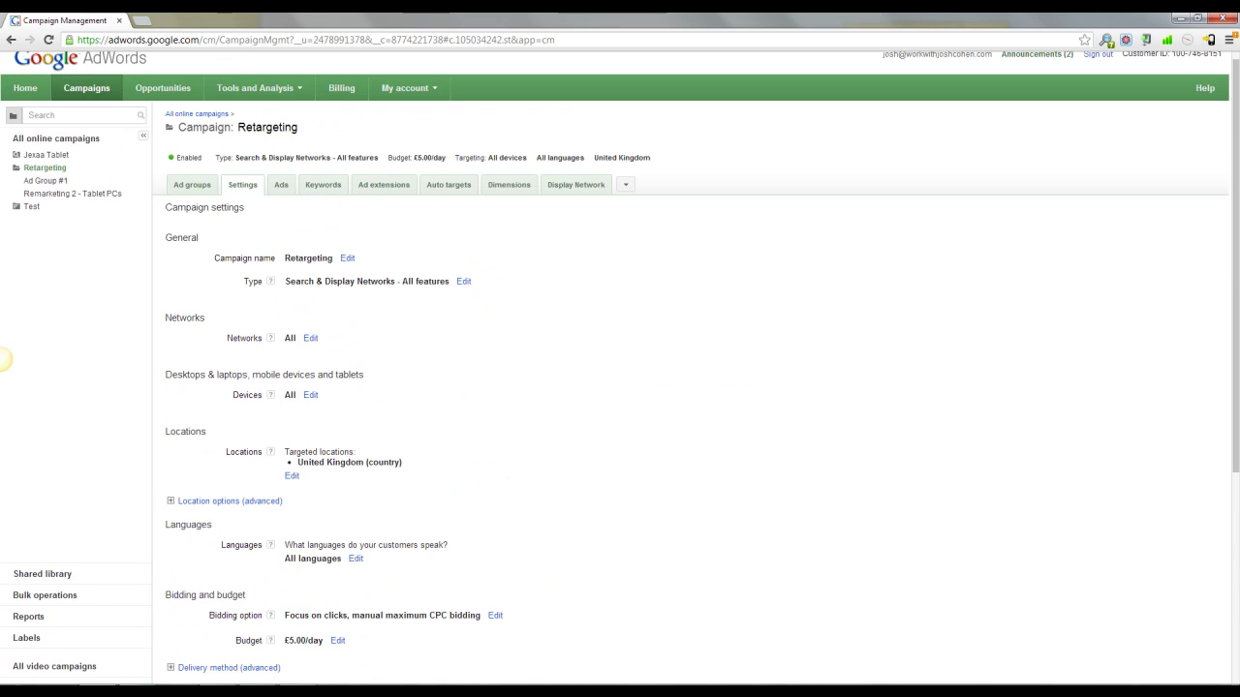